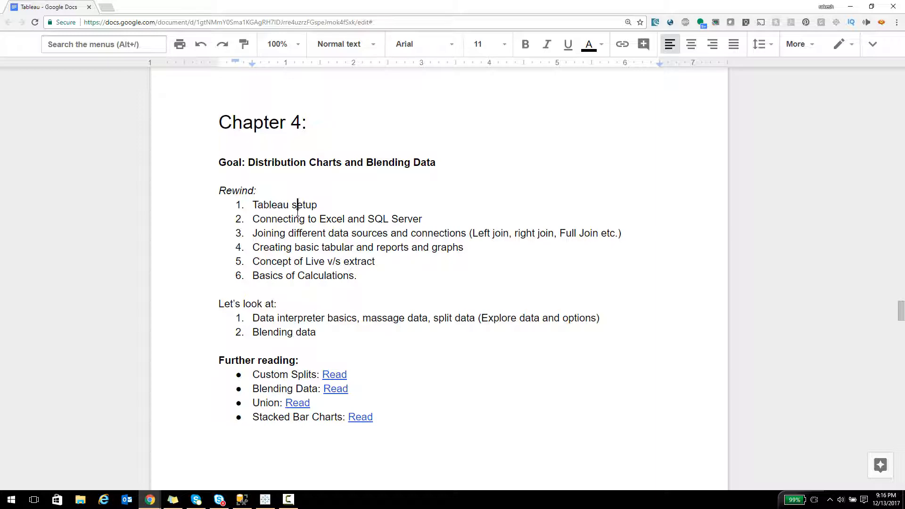
Switch to the Tableau_Course workbook in Tableau and duplicate the Interest Rates By Region worksheet.
click(265, 500)
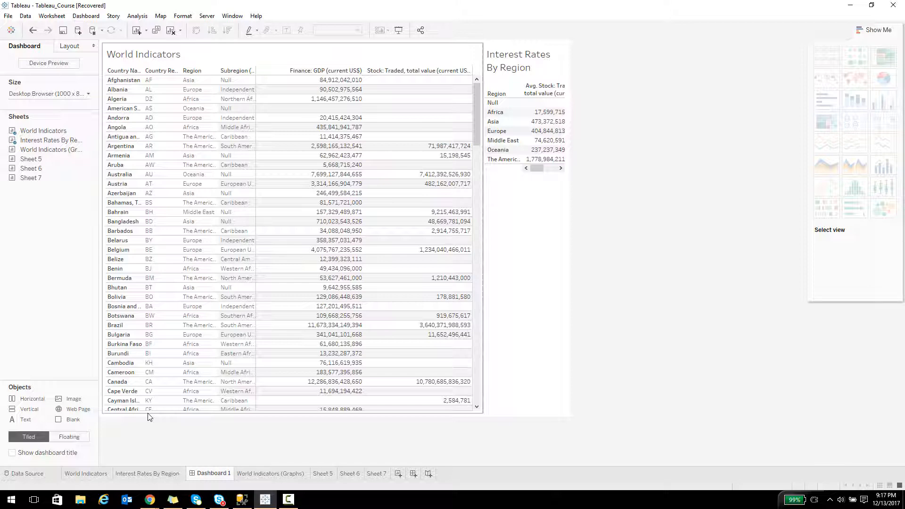
click(151, 424)
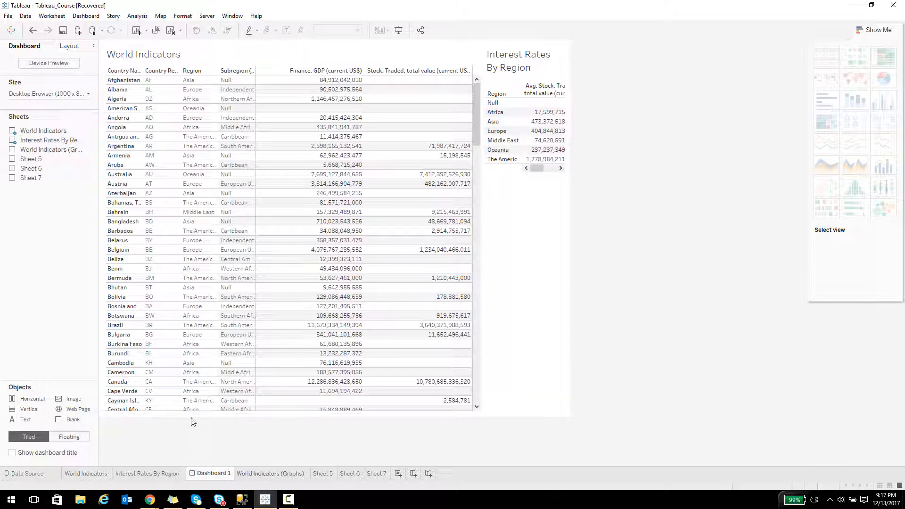
click(86, 473)
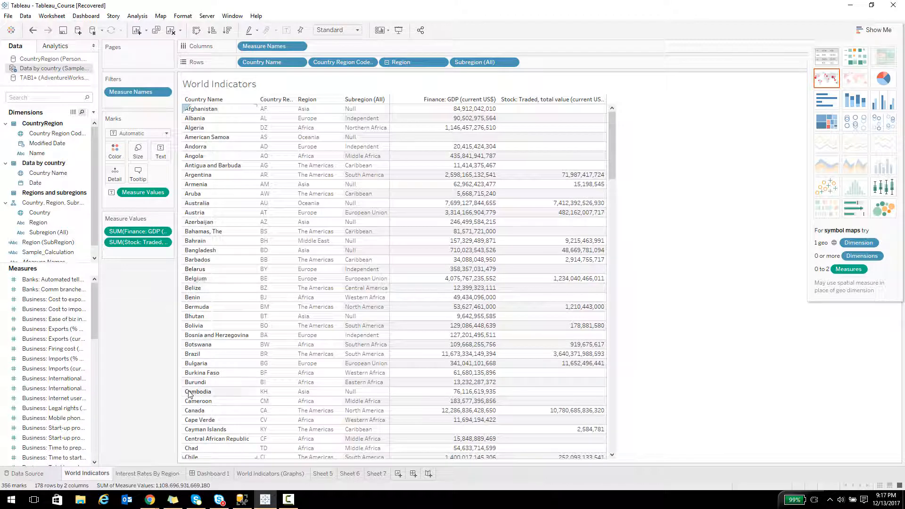
click(157, 474)
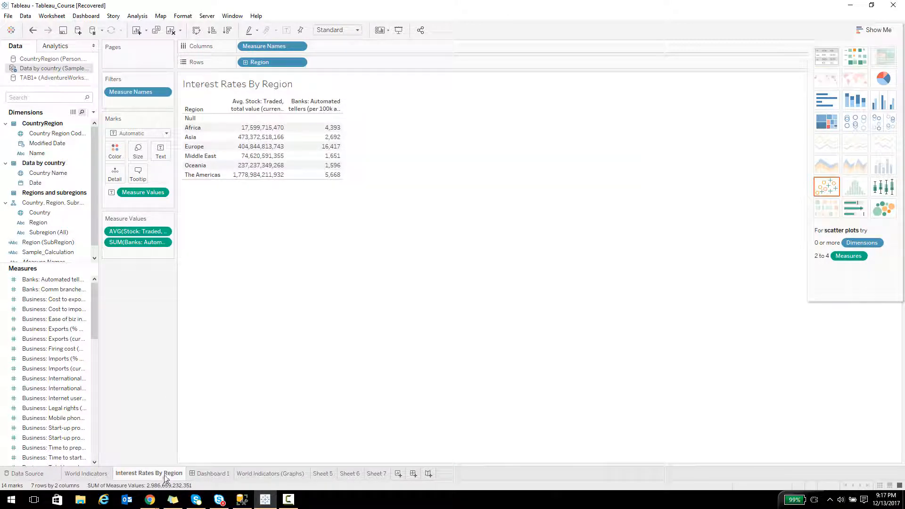
right_click(165, 474)
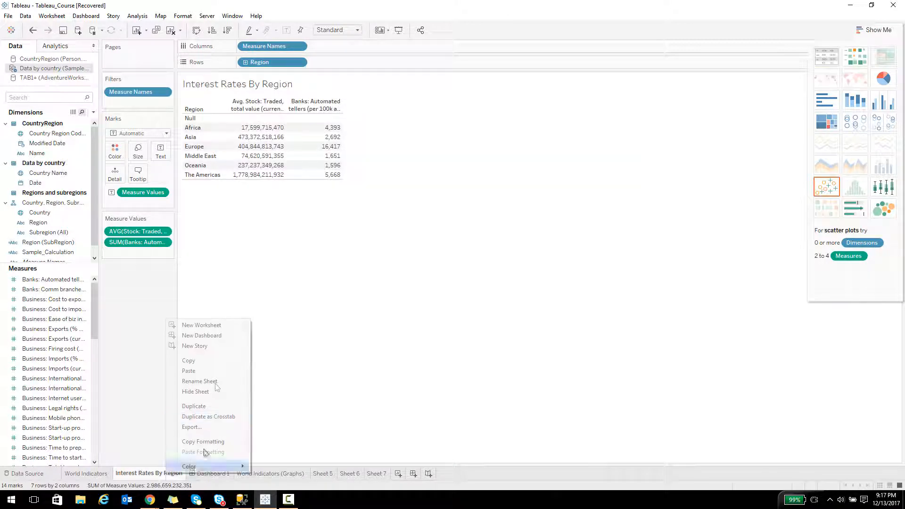
click(219, 408)
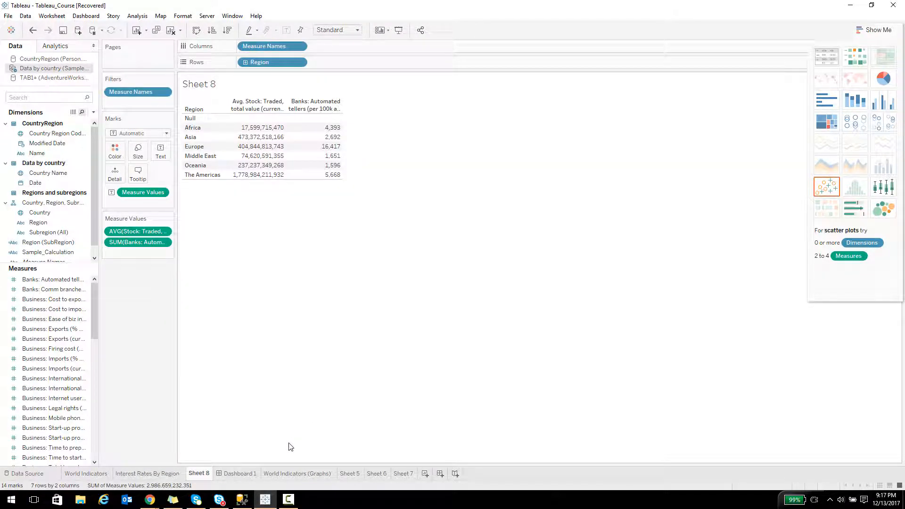
Rename the duplicated worksheet as "Interets Rates (Distribution)".
right_click(205, 473)
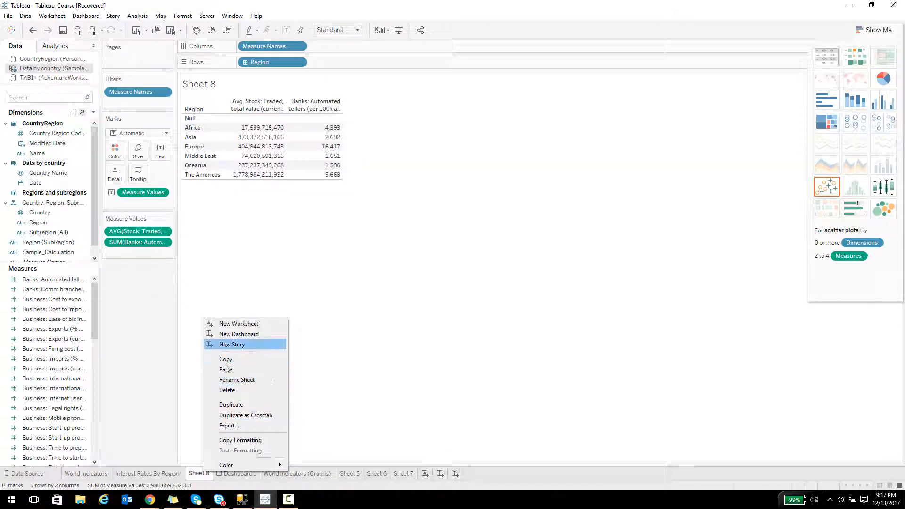
click(236, 380)
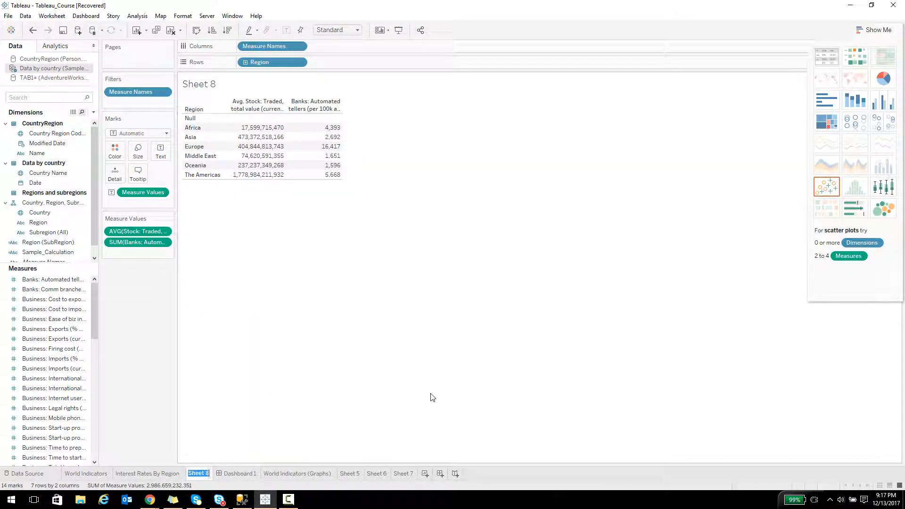
text(Inierets R)
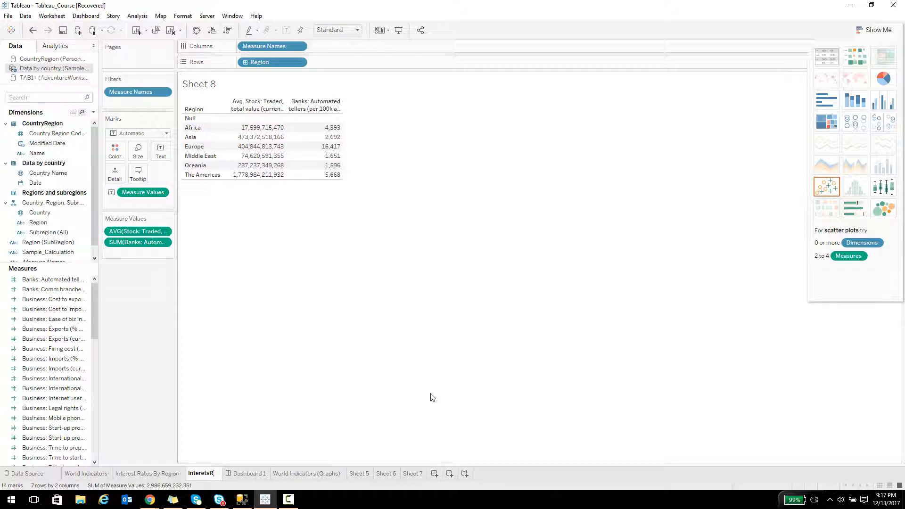
text(ates ()
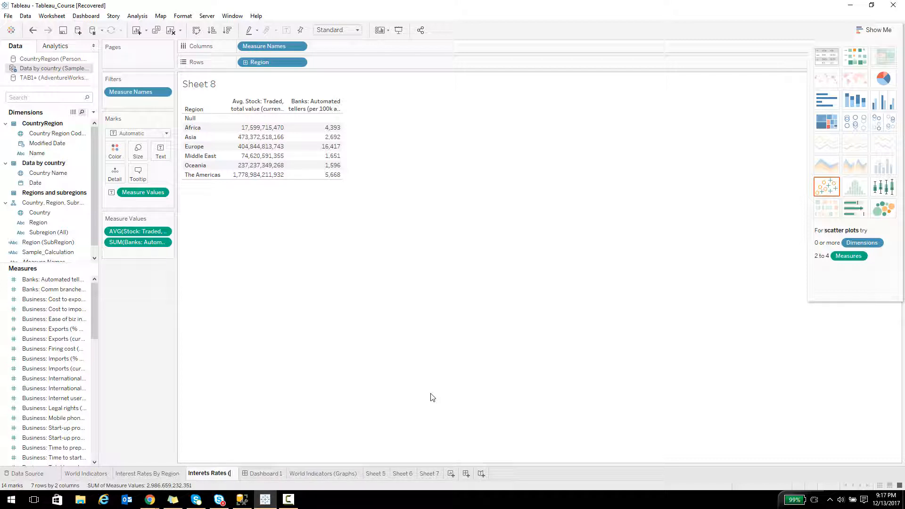
text(Distri)
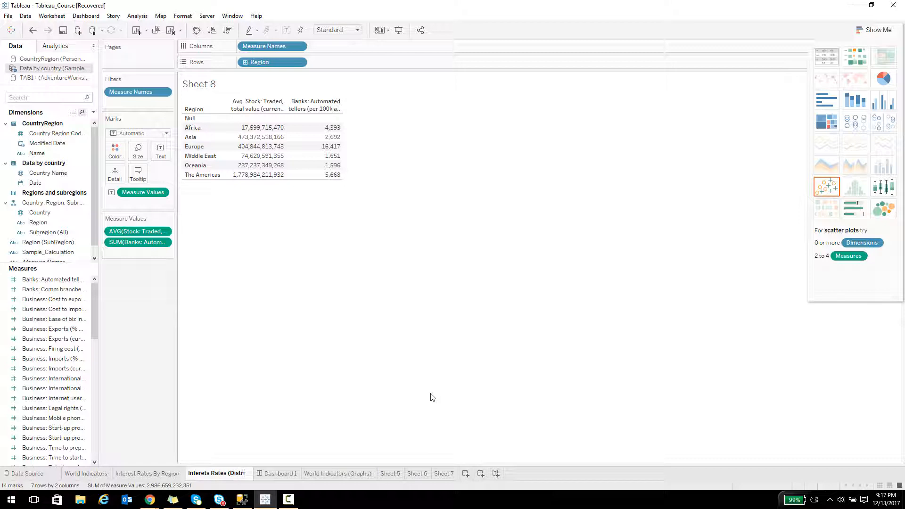
text(bution))
key(Return)
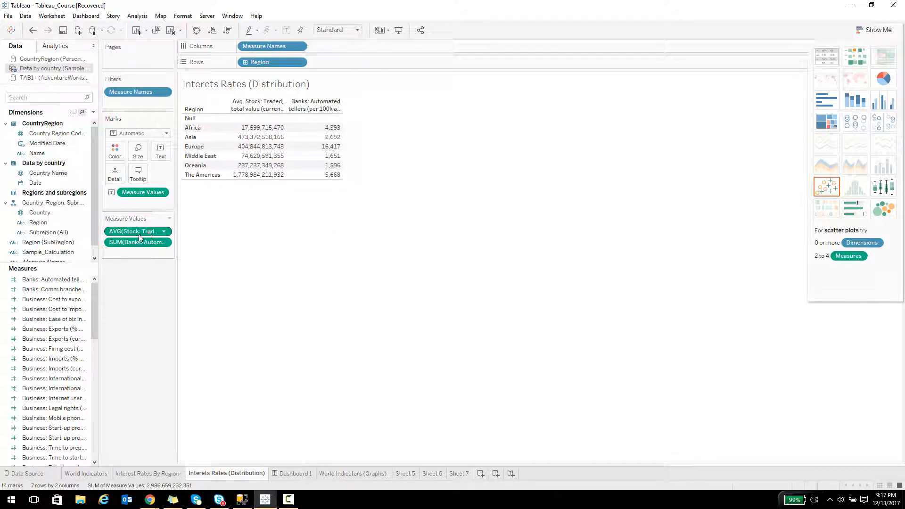
Remove the average stock traded measure from the table and add the year of Date to the rows ahead of Region.
drag(140, 233, 70, 293)
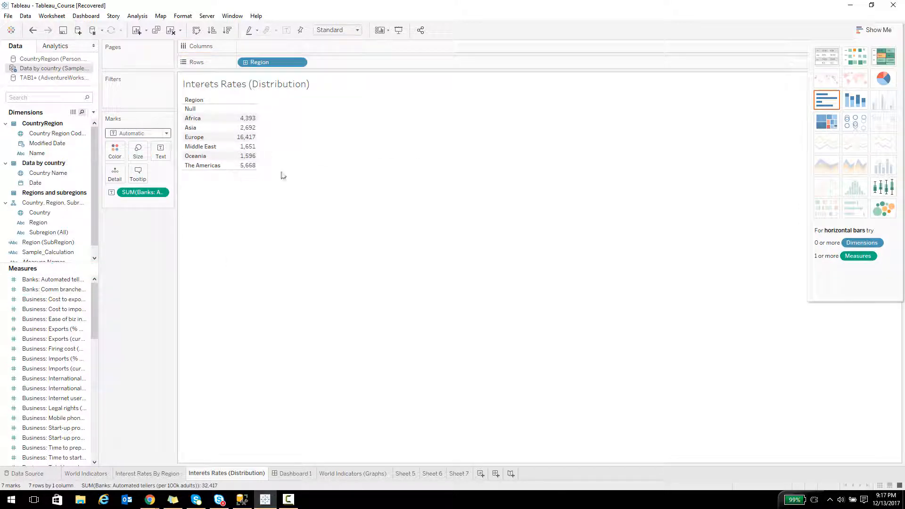
click(67, 98)
text(date)
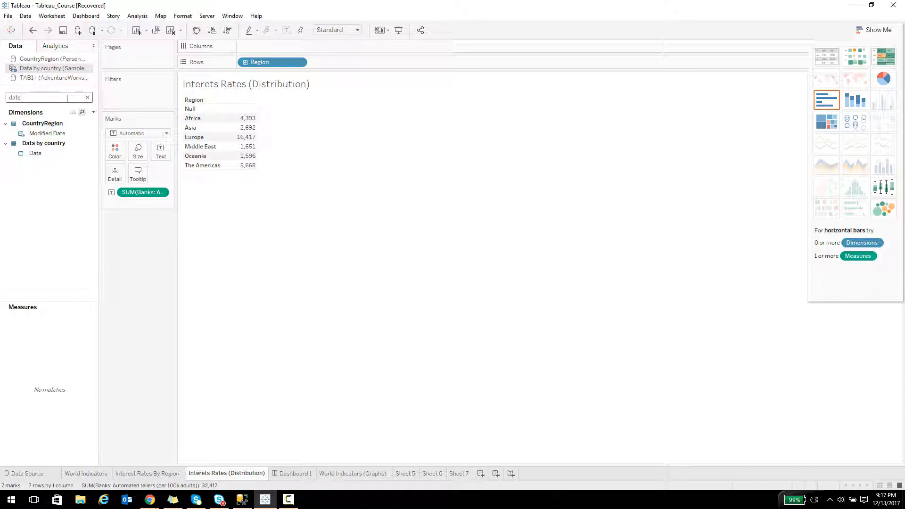
drag(35, 153, 186, 143)
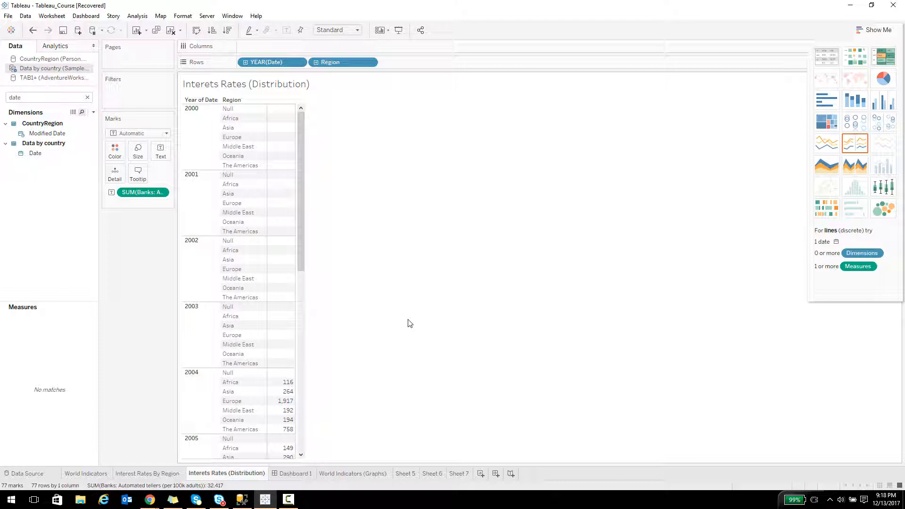
scroll(234, 338, down, 2)
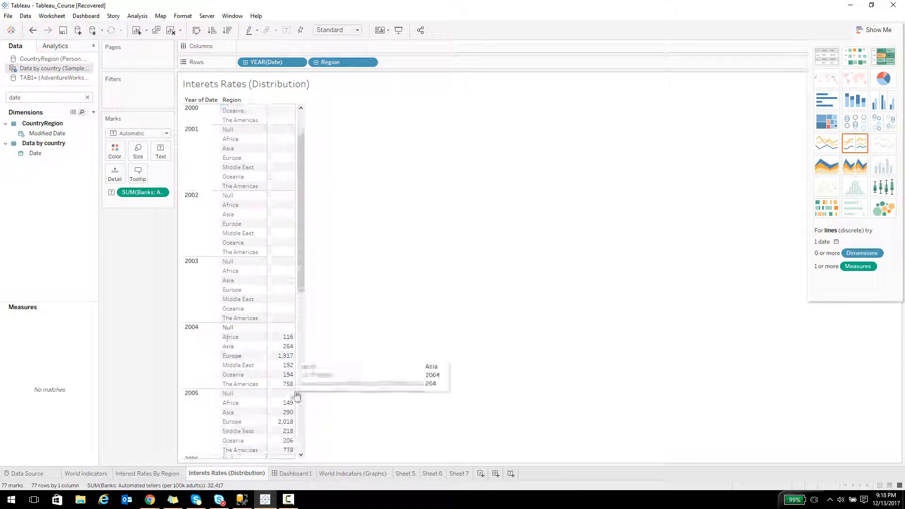
scroll(289, 349, down, 12)
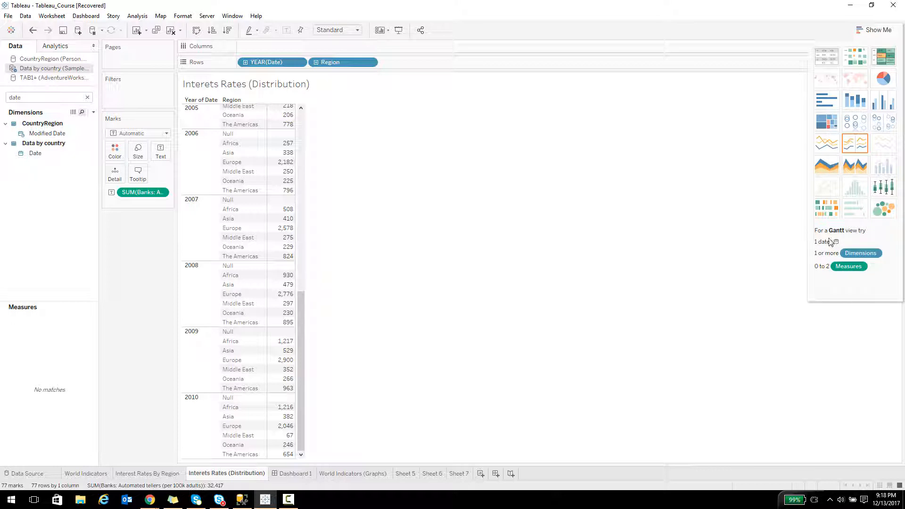
Convert the table to a stacked bar chart by year and inspect the region segments of the bars.
click(851, 111)
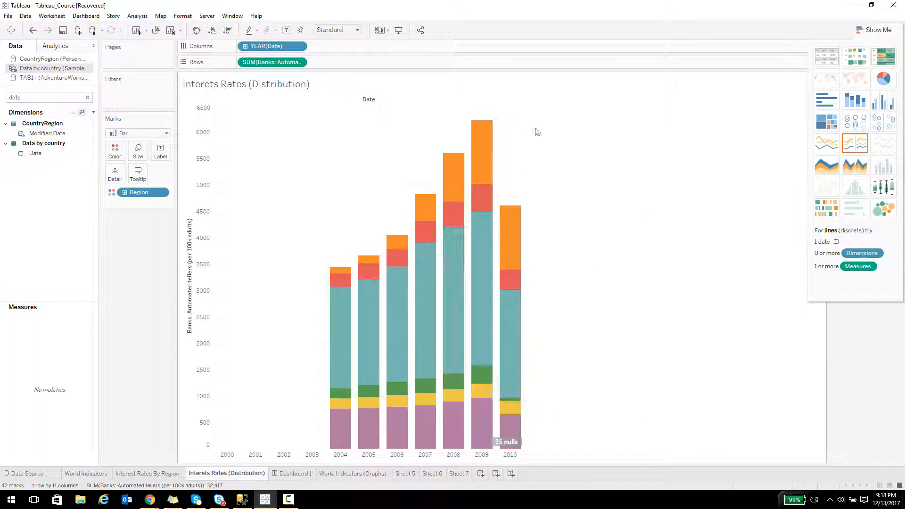
mouse_move(341, 322)
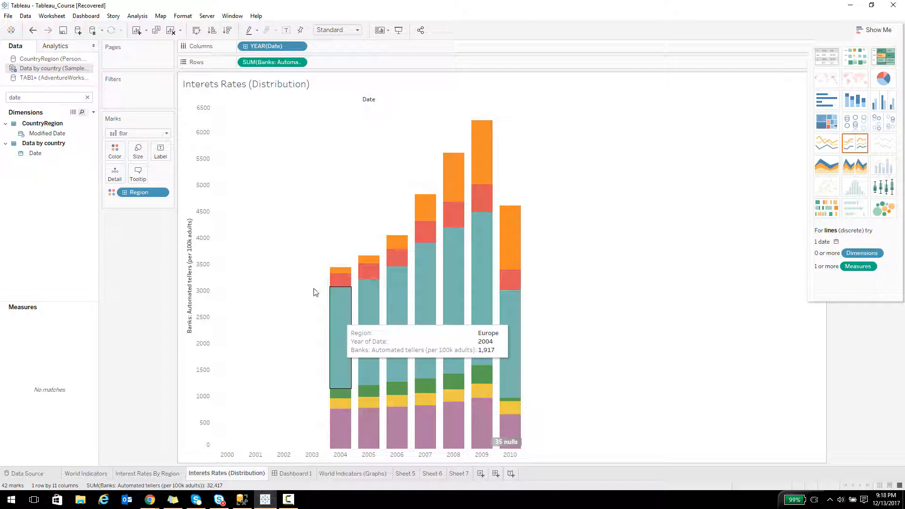
mouse_move(336, 274)
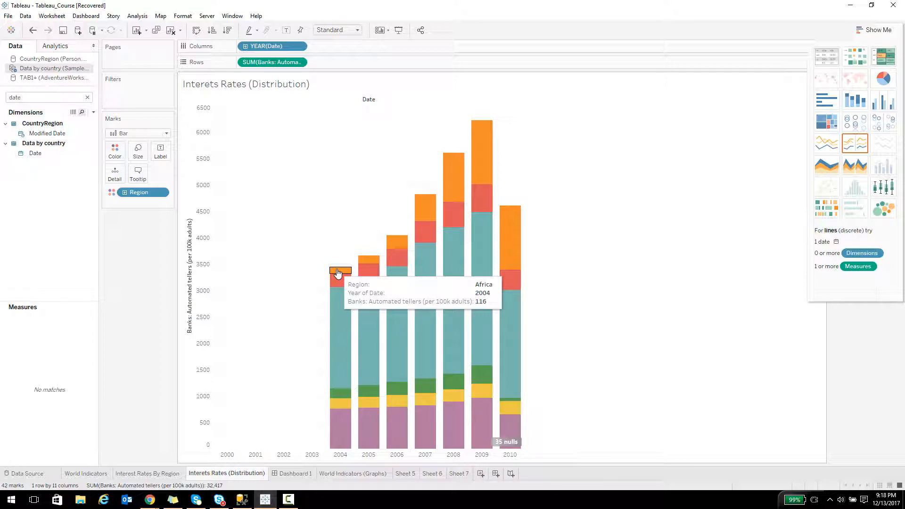
mouse_move(463, 385)
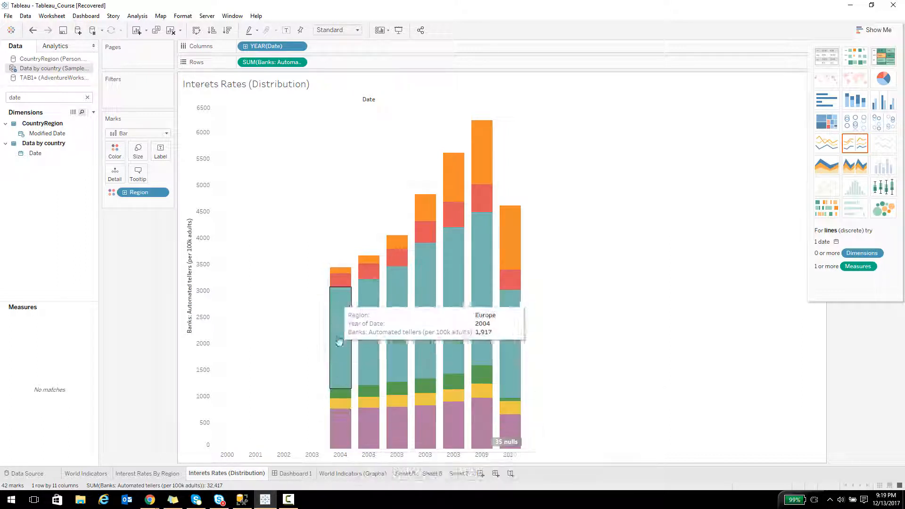
Search the data fields for "auto" and label the bar segments with the Banks: Automated tellers measure.
click(87, 97)
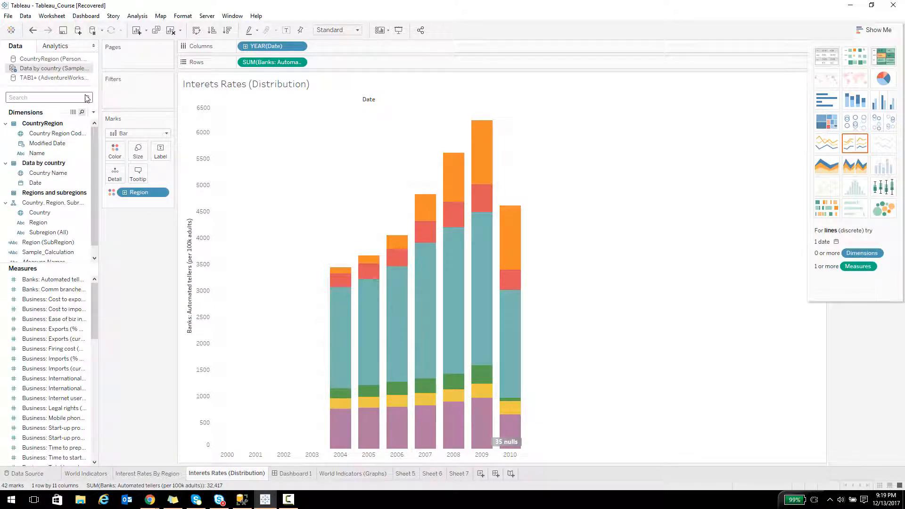
text(auto.)
key(BackSpace)
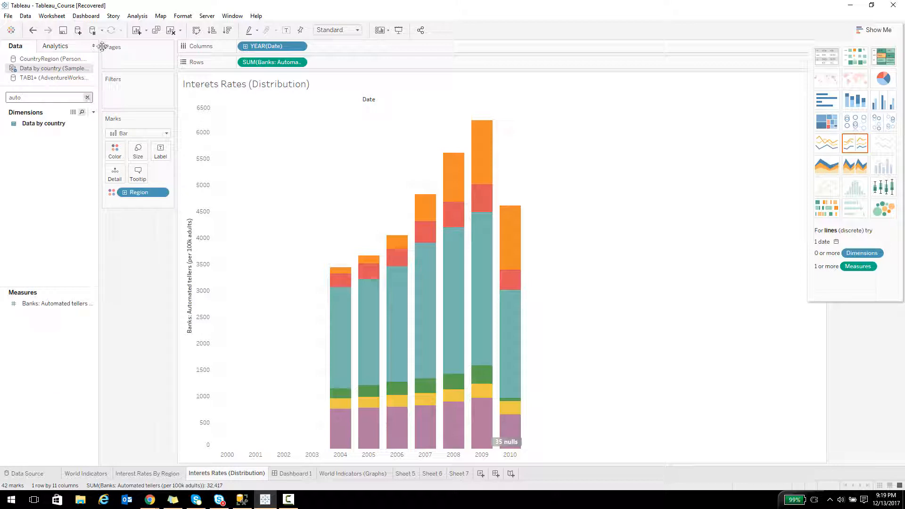
click(68, 305)
drag(68, 307, 160, 163)
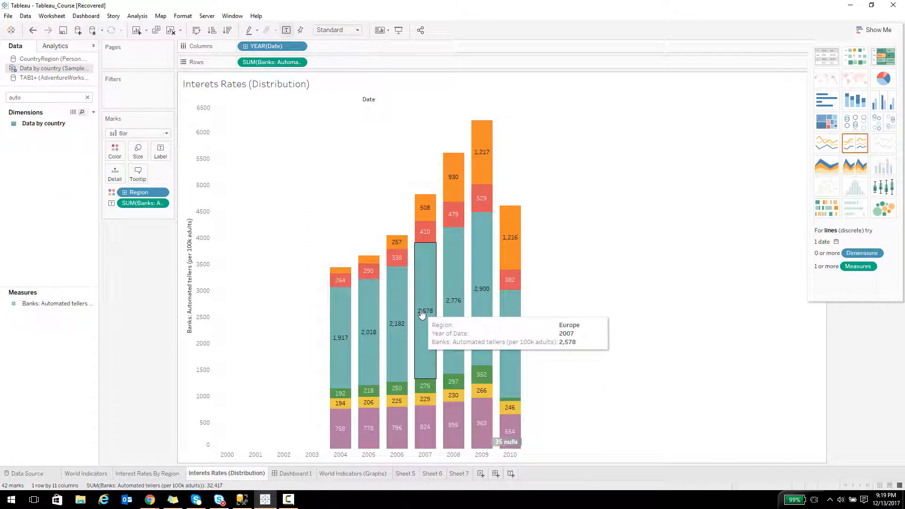
mouse_move(332, 290)
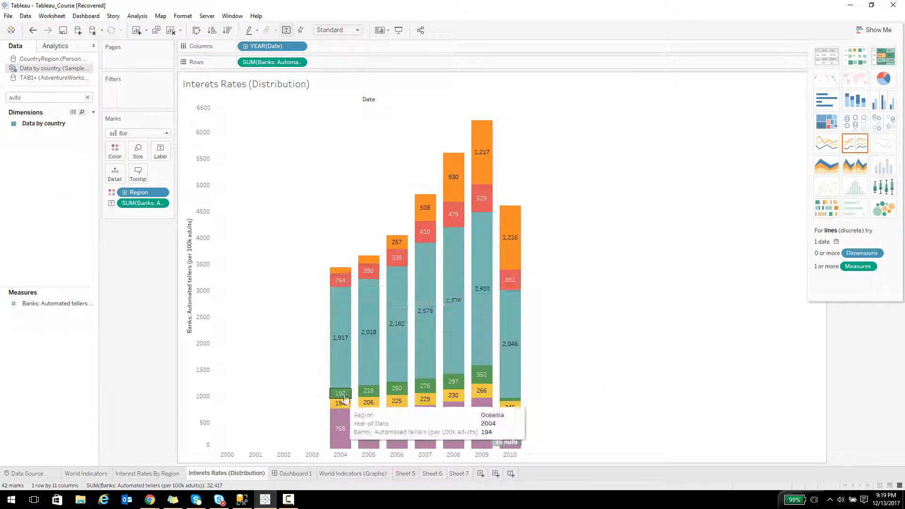
right_click(349, 287)
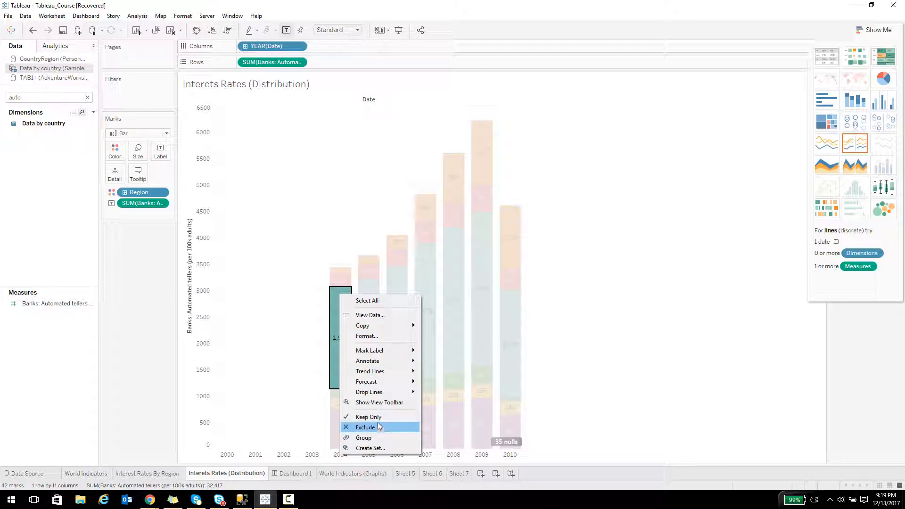
mouse_move(352, 371)
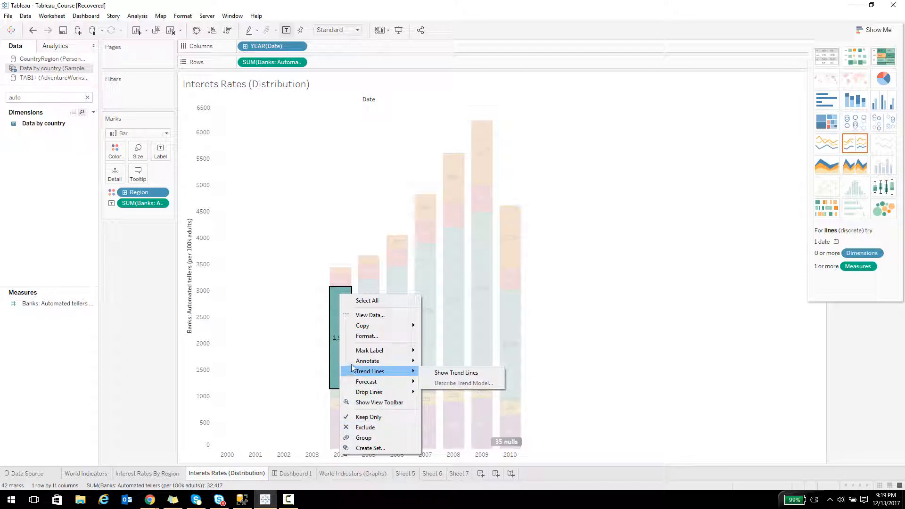
mouse_move(358, 354)
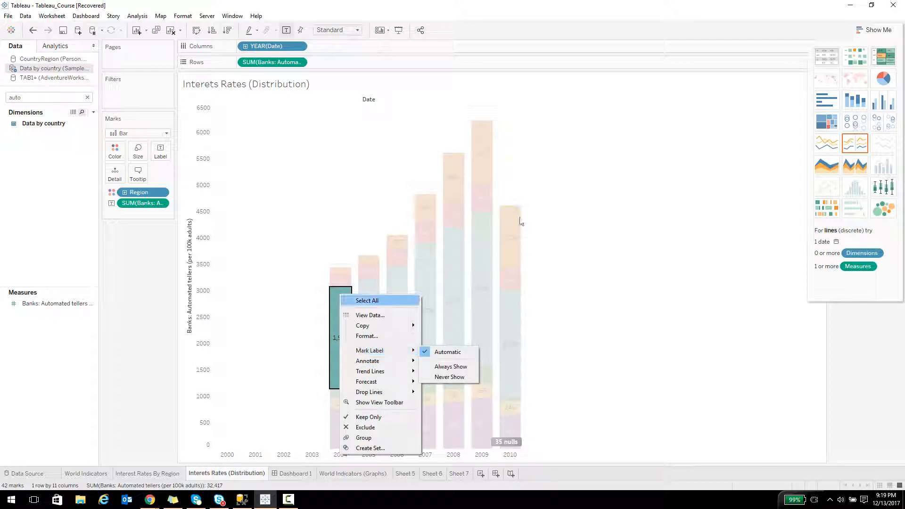
click(583, 219)
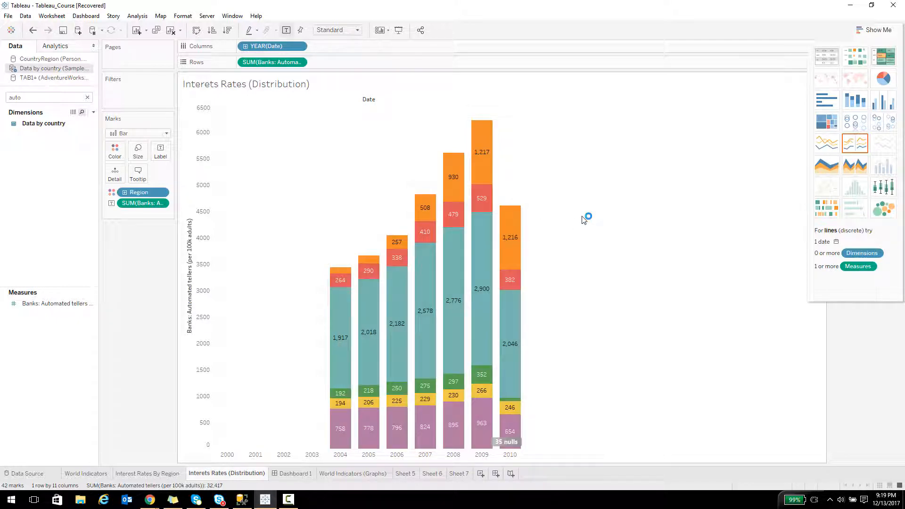
Try to apply the Tableau 20 color palette to the Region colors.
mouse_move(513, 231)
click(118, 151)
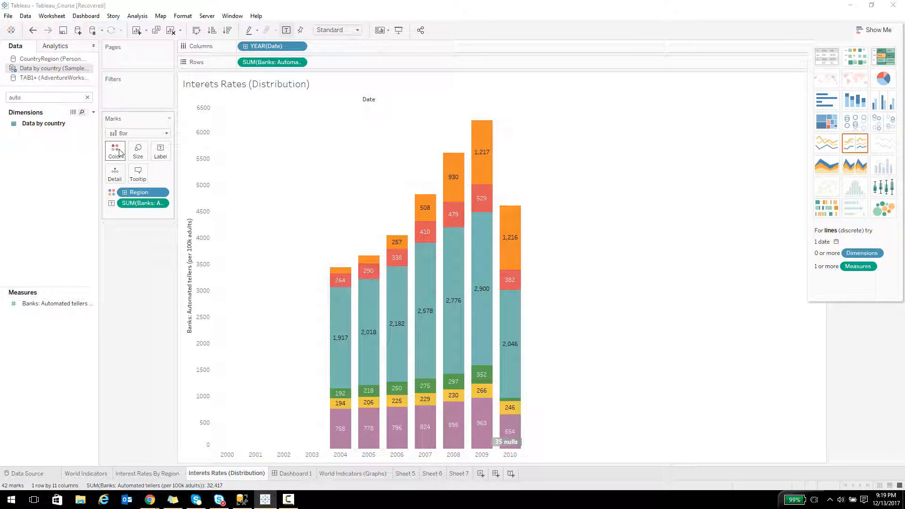
click(149, 181)
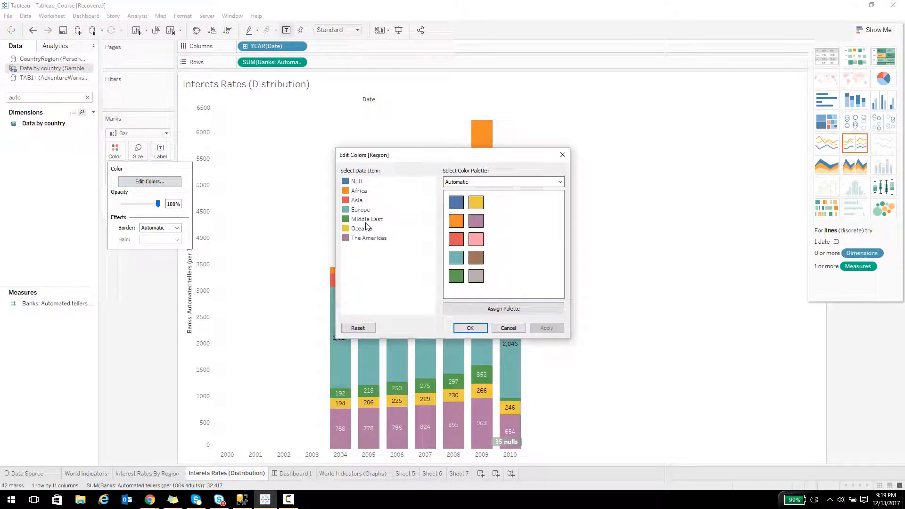
click(493, 185)
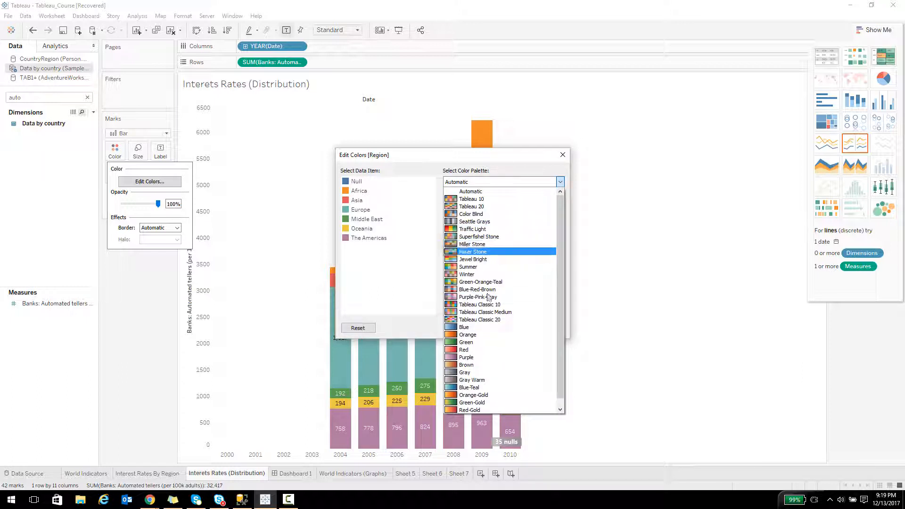
click(472, 207)
click(470, 327)
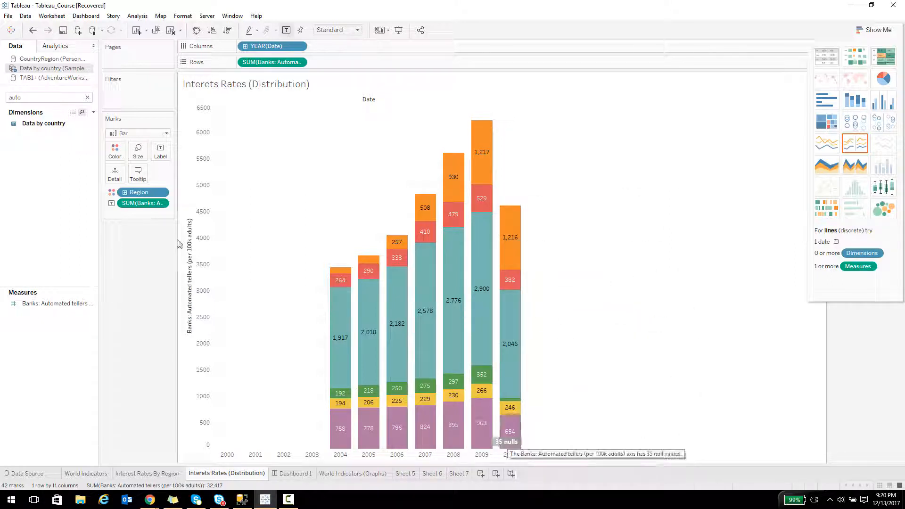
Apply the Percent of Total quick table calculation to the automated tellers label measure, computed using Table (down).
click(161, 203)
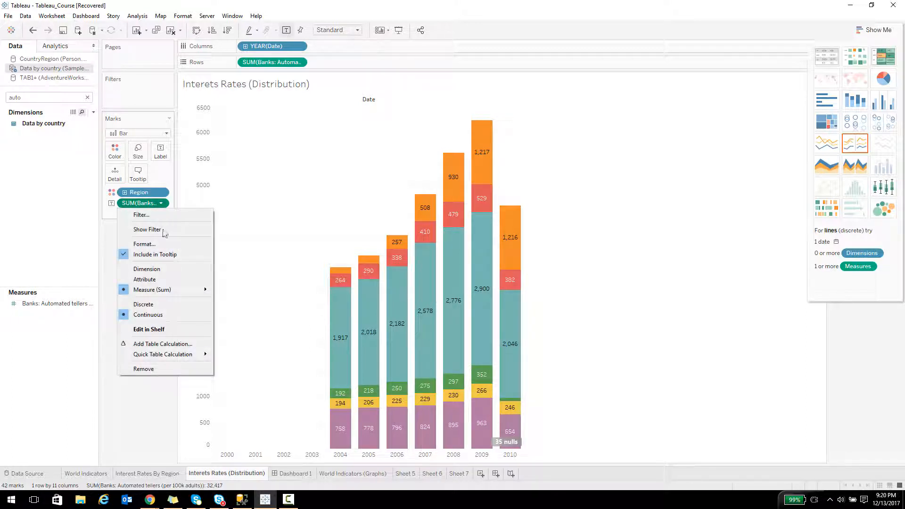
mouse_move(158, 356)
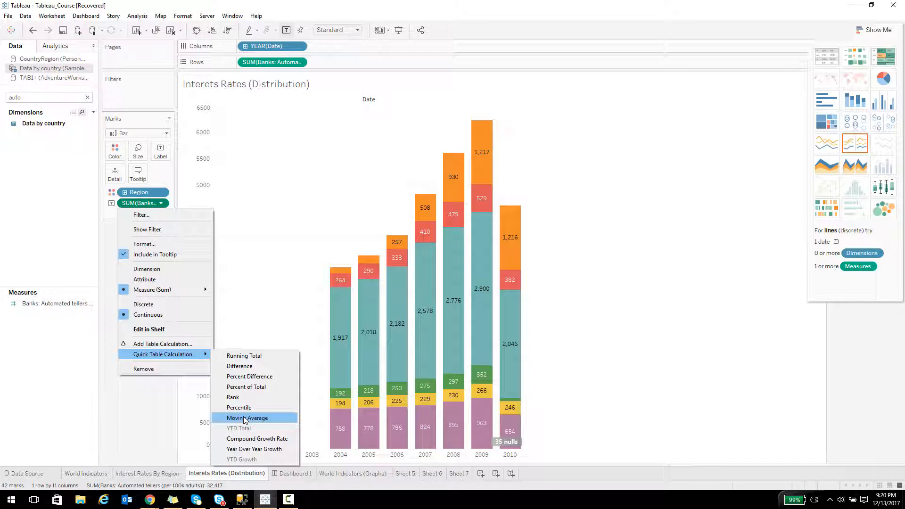
click(245, 390)
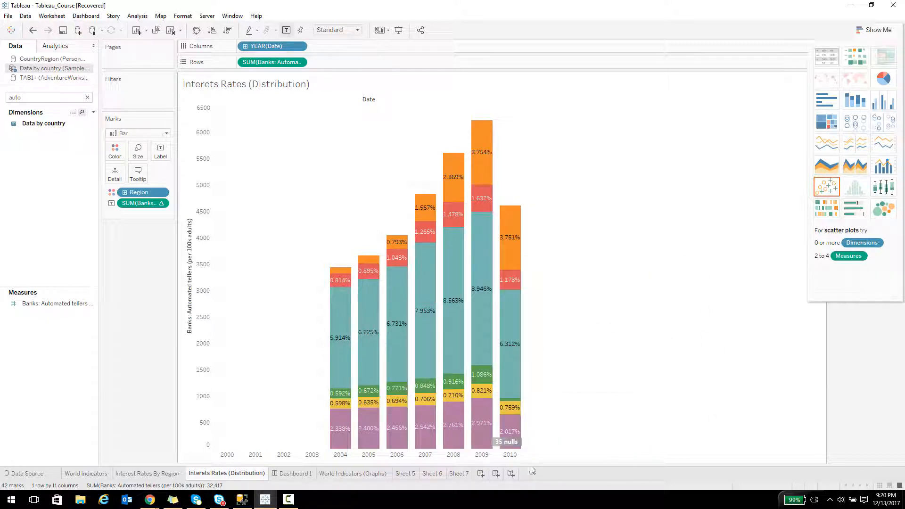
mouse_move(448, 252)
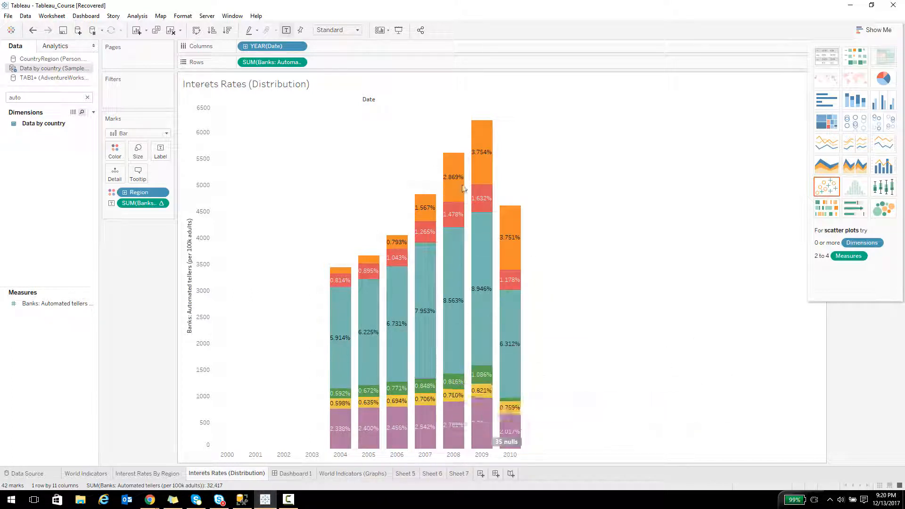
click(164, 202)
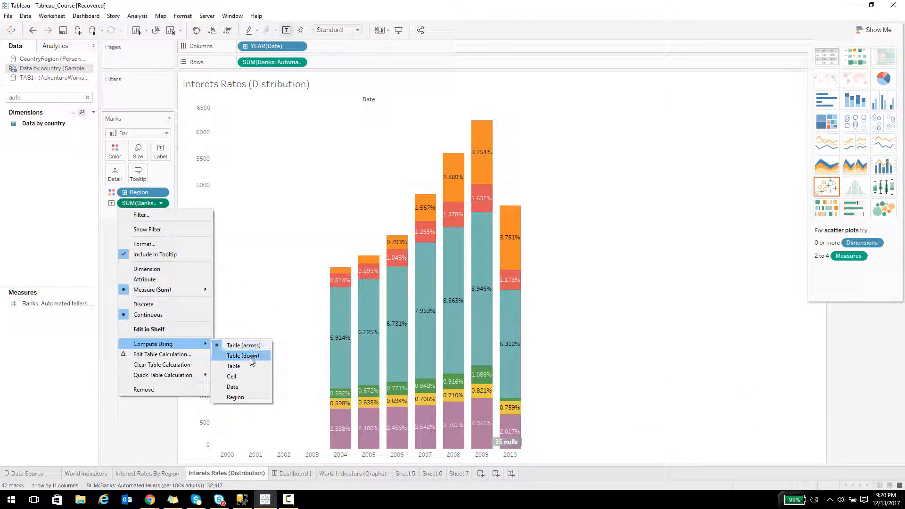
click(243, 356)
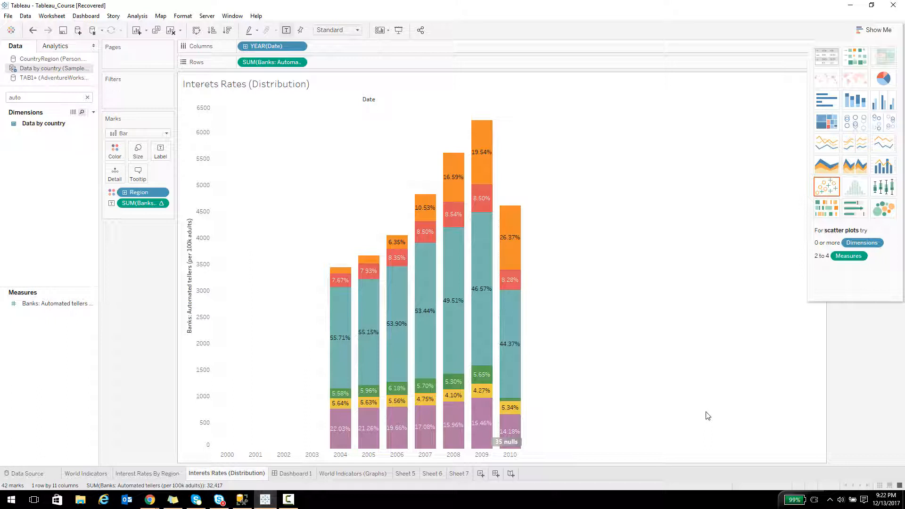
Close the TAB1+ (AdventureWorks2016CTP3) data source and accept the deletion of sheets that use it.
click(150, 499)
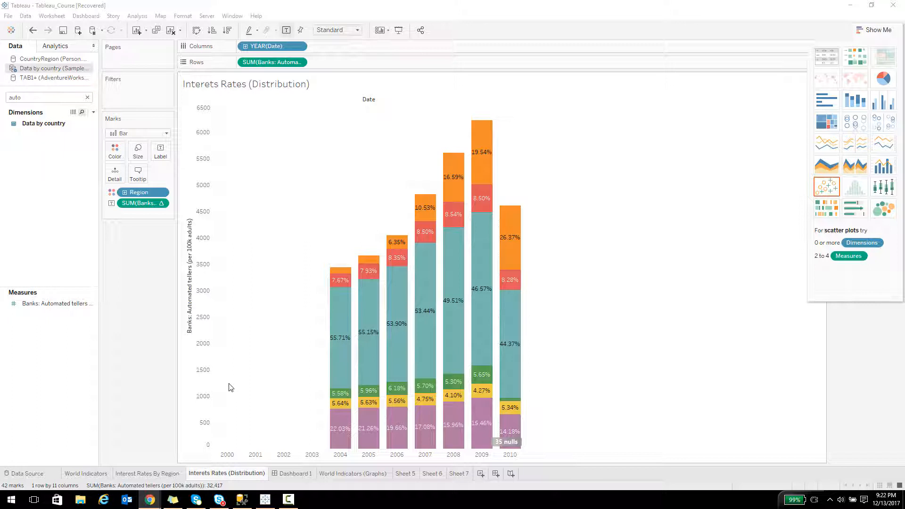
right_click(69, 79)
click(91, 142)
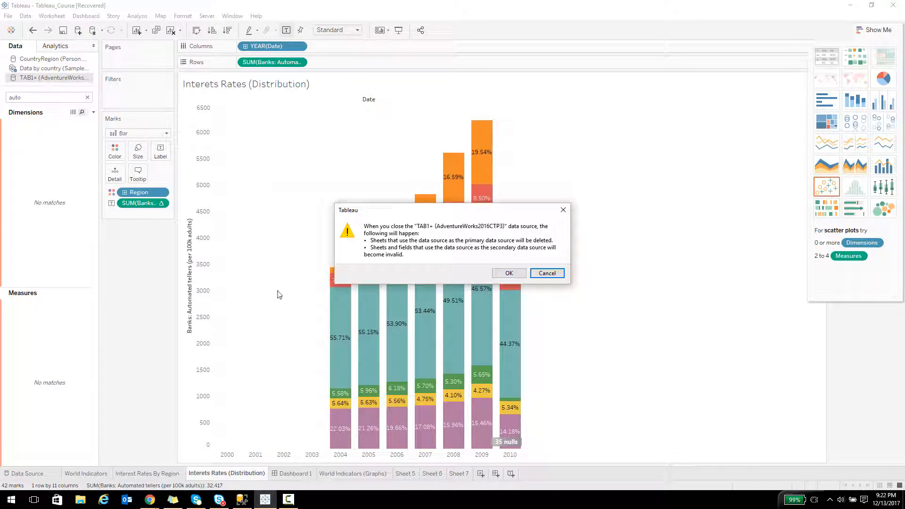
click(507, 274)
Switch to SQL Server Management Studio and select the top 1000 rows of the Person.CountryRegion table.
click(242, 499)
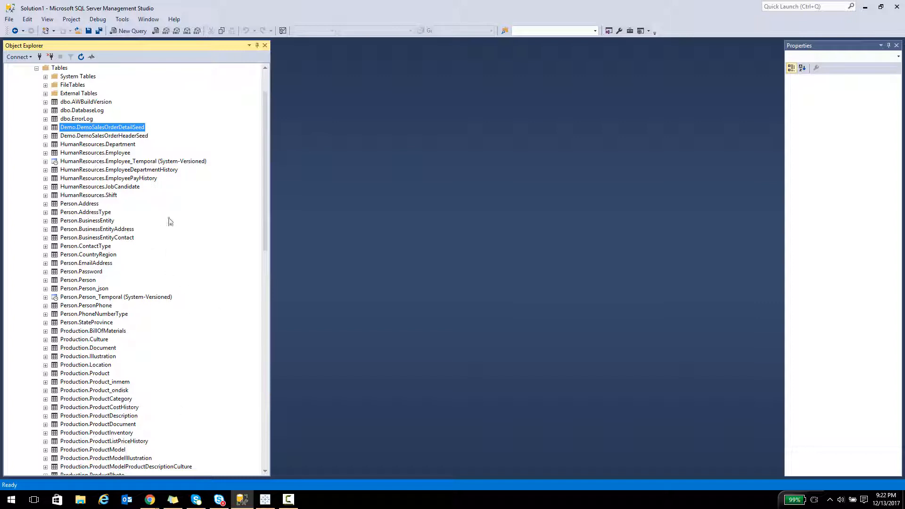
right_click(97, 255)
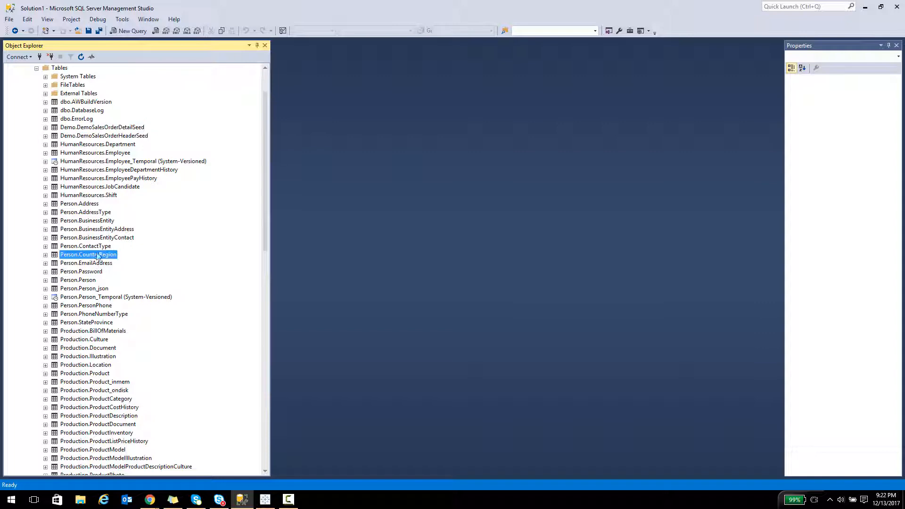
click(133, 279)
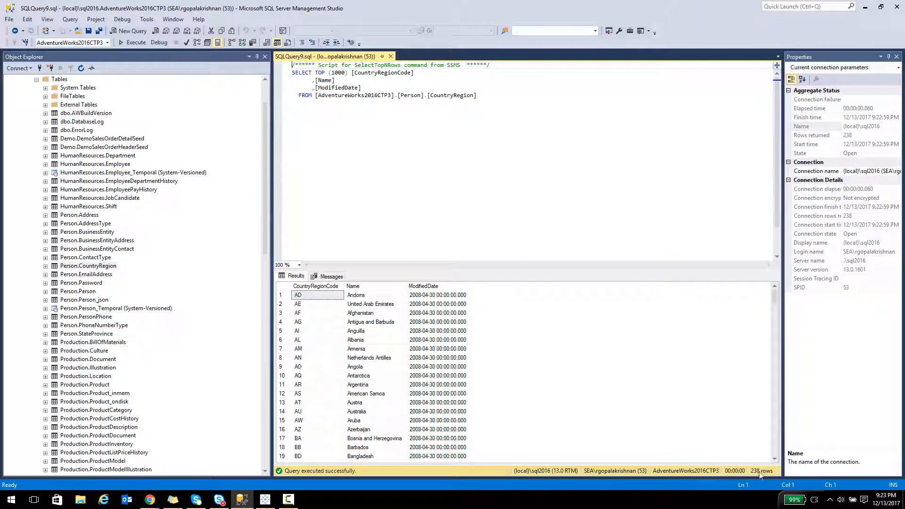
Append the condition [CountryRegionCode] LIKE 'A%' to the FROM line of the CountryRegion query and run it.
click(491, 114)
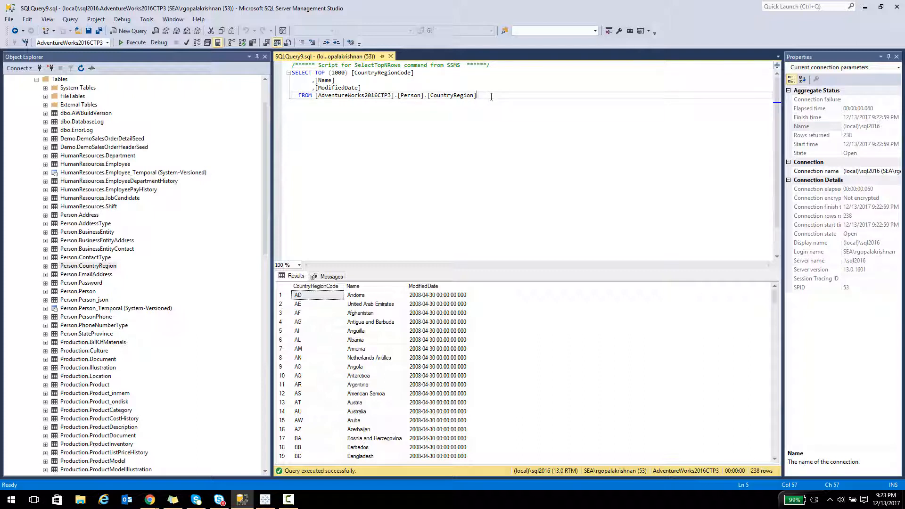
text(LIKE)
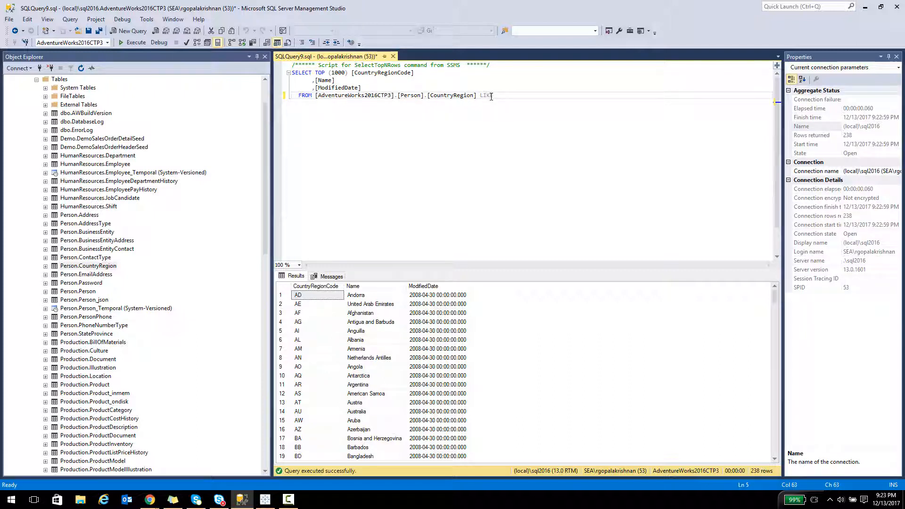
key(Up)
key(Up)
key(Up)
key(ctrl+shift+Left)
key(ctrl+c)
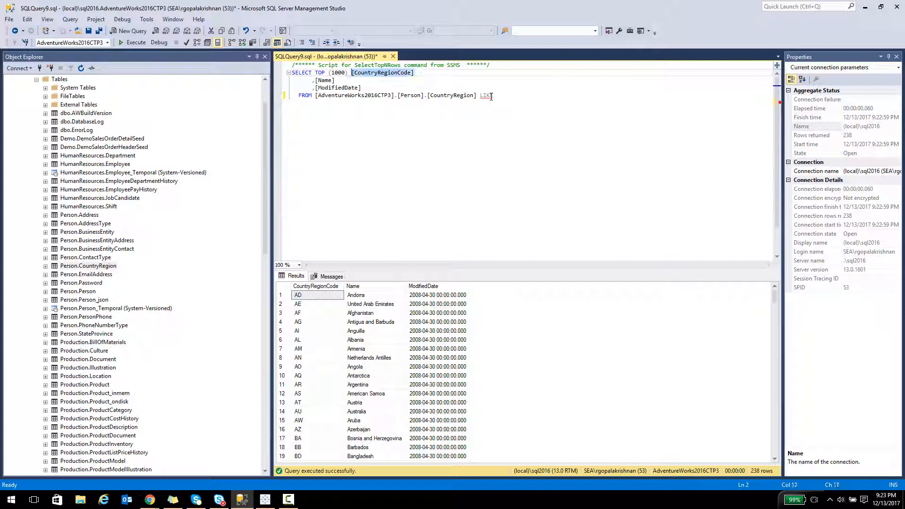
key(Down)
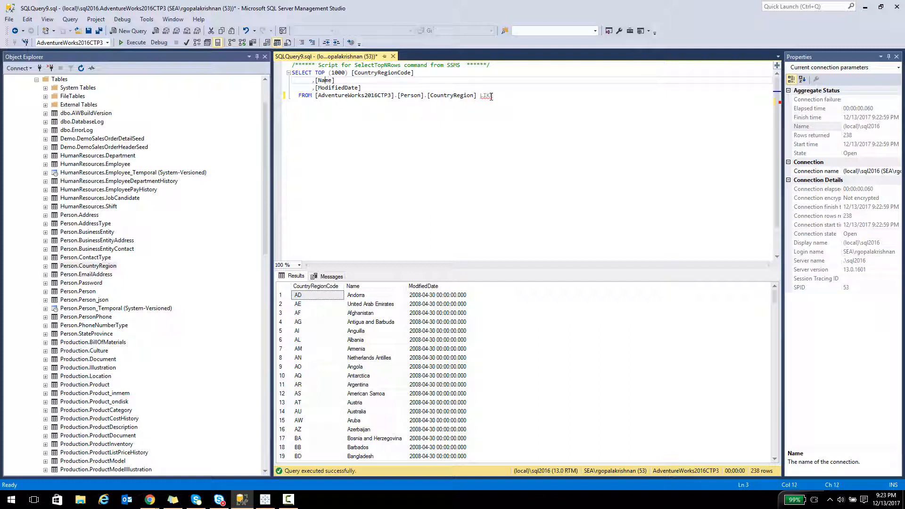
key(Down)
key(Down)
key(End)
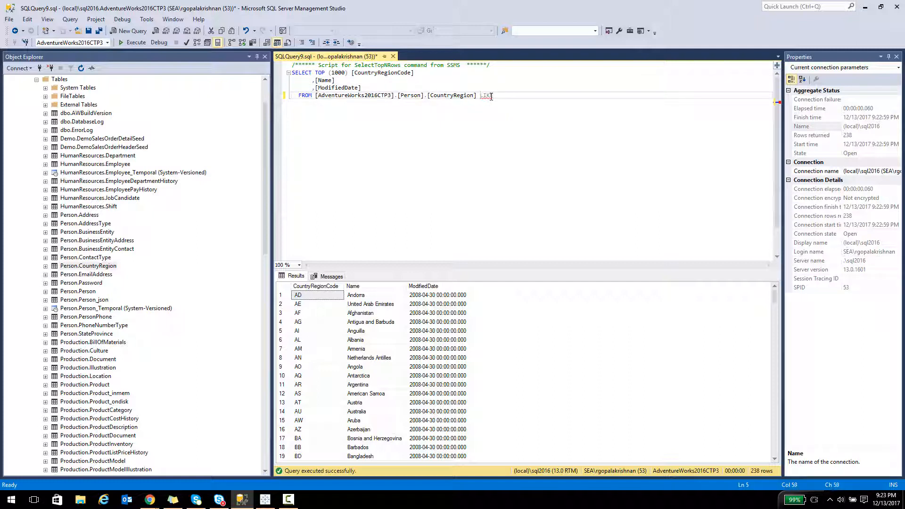
key(ctrl+v)
text('A%')
key(F5)
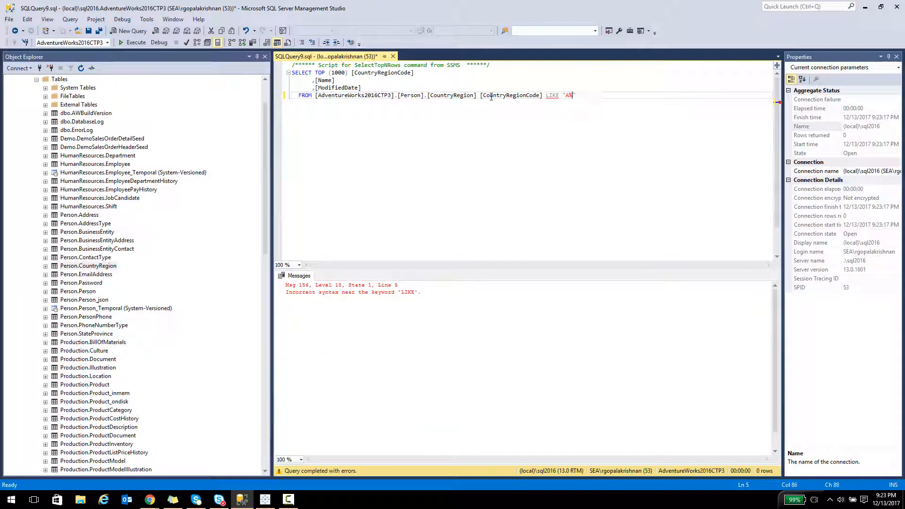
Insert WHERE before the [CountryRegionCode] condition, put the clause on its own line and run the query.
key(Left)
key(Left)
key(Left)
key(Left)
key(Left)
key(Left)
key(Left)
key(Left)
key(Left)
key(Left)
key(Left)
key(Left)
key(Left)
key(Left)
key(Left)
text(ERE)
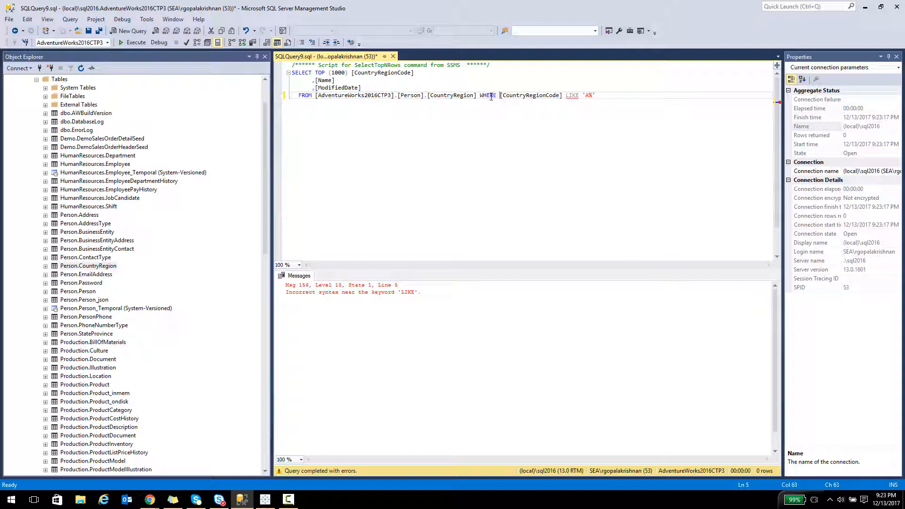
key(ctrl+Left)
key(Return)
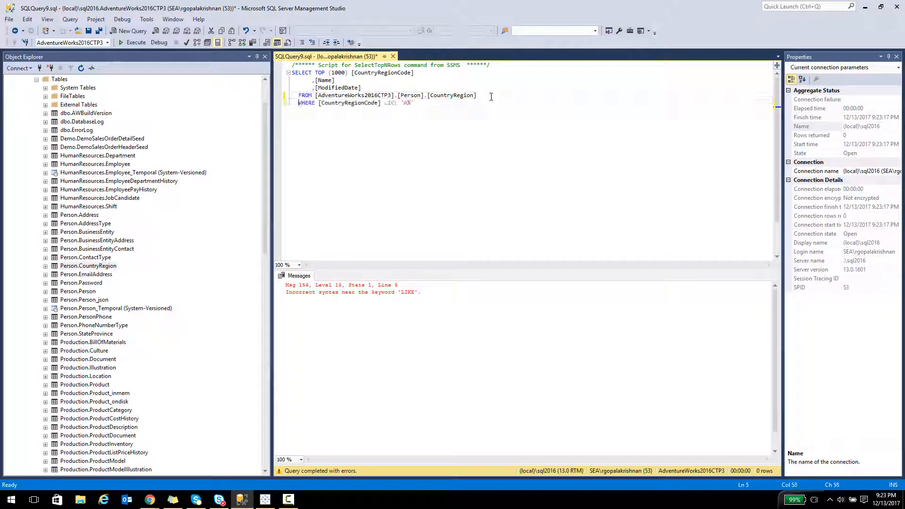
key(shift+Up)
key(Down)
key(F5)
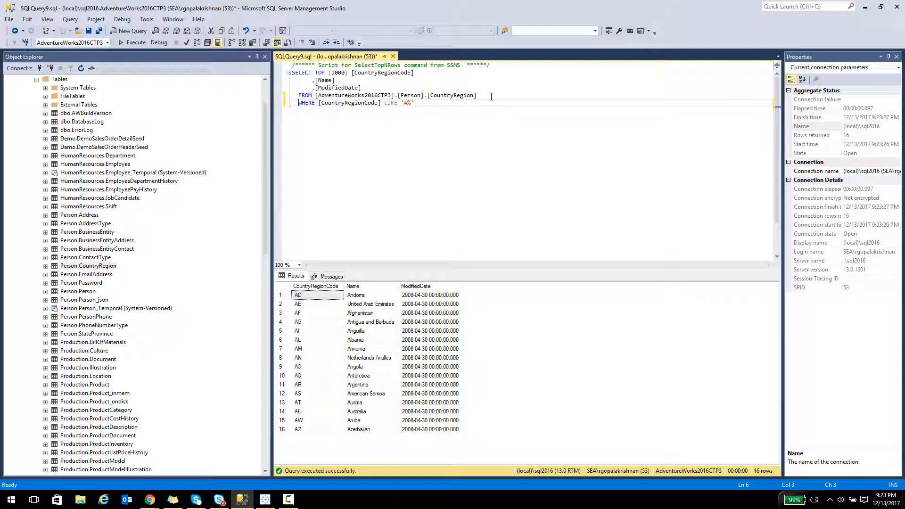
Duplicate the whole SELECT statement, including its WHERE clause, below the original query.
key(Home)
key(Up)
key(Up)
key(Up)
key(Up)
key(shift+Down)
key(shift+Down)
key(shift+Down)
key(shift+Down)
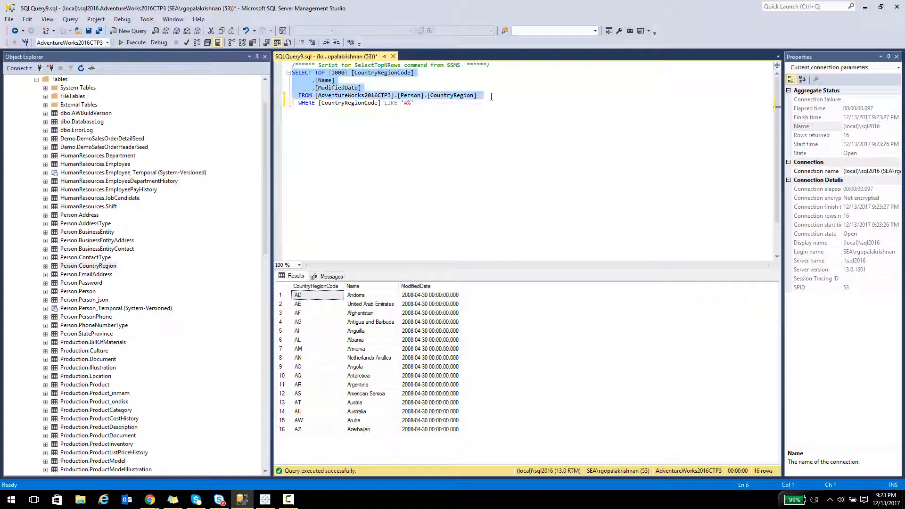
key(shift+End)
key(ctrl+c)
key(End)
key(Return)
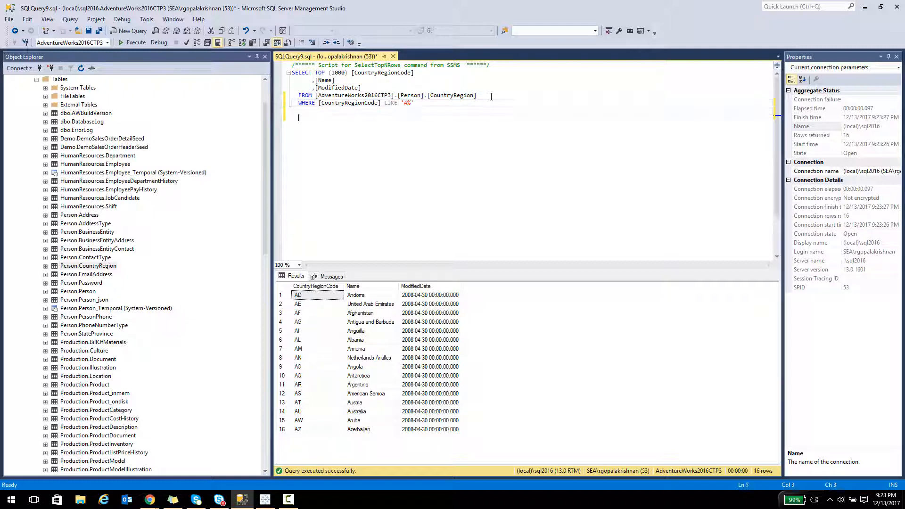
key(Return)
key(ctrl+v)
Change the second query's condition to NOT LIKE 'A%' and run only that query.
key(Left)
key(Left)
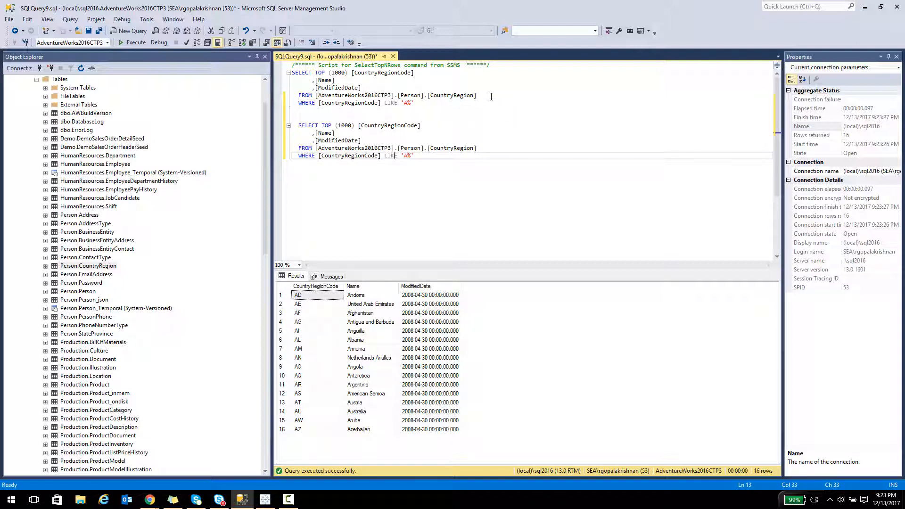
text(NOT)
key(Up)
key(Up)
key(Up)
key(Up)
key(Home)
key(shift+Down)
key(shift+Down)
key(shift+Down)
key(shift+Down)
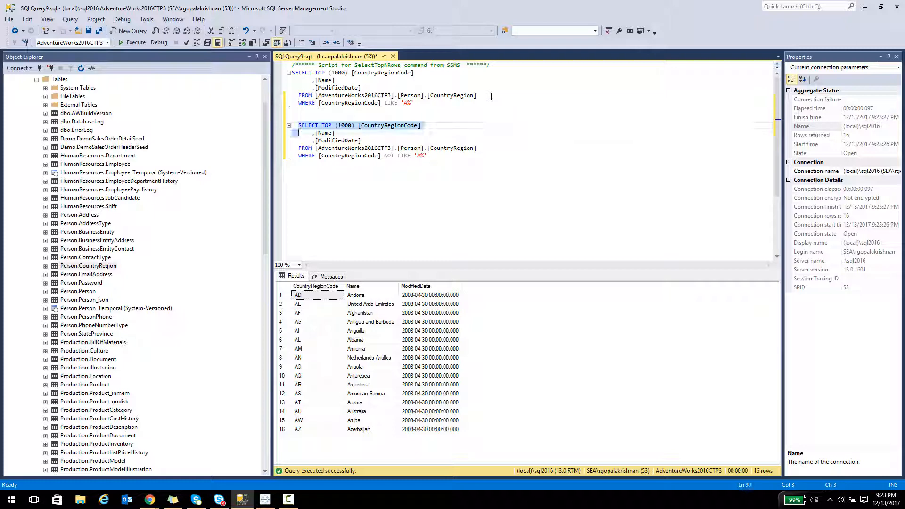
key(shift+End)
key(F5)
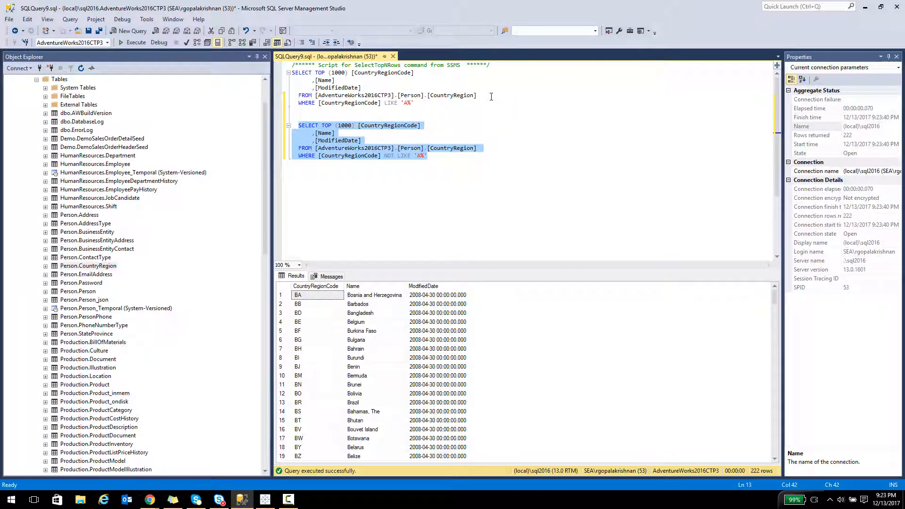
Add INTO TAB1 after [ModifiedDate] in the first query and run only that query.
key(Up)
key(Up)
key(Up)
key(Up)
key(Up)
key(Up)
key(Up)
key(Up)
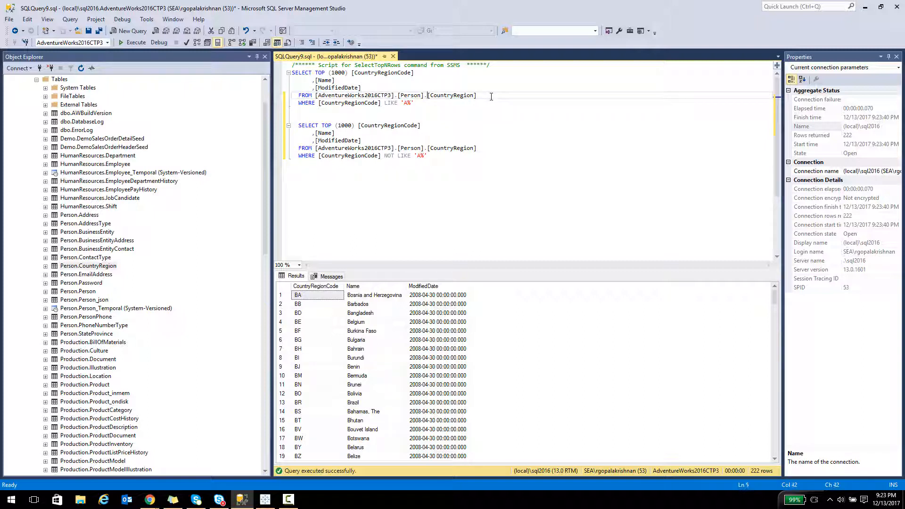
text(INTO )
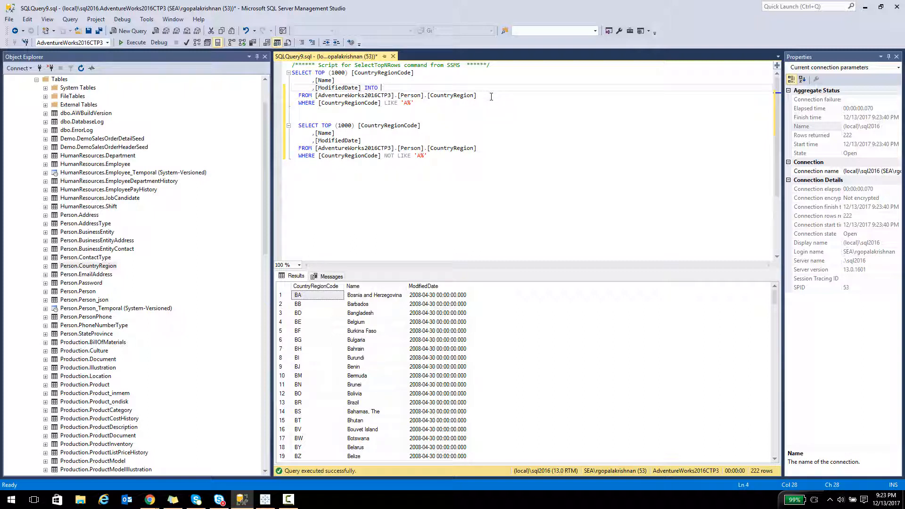
text(TAB1)
key(Up)
key(Up)
key(Home)
key(shift+Down)
key(shift+Down)
key(shift+Down)
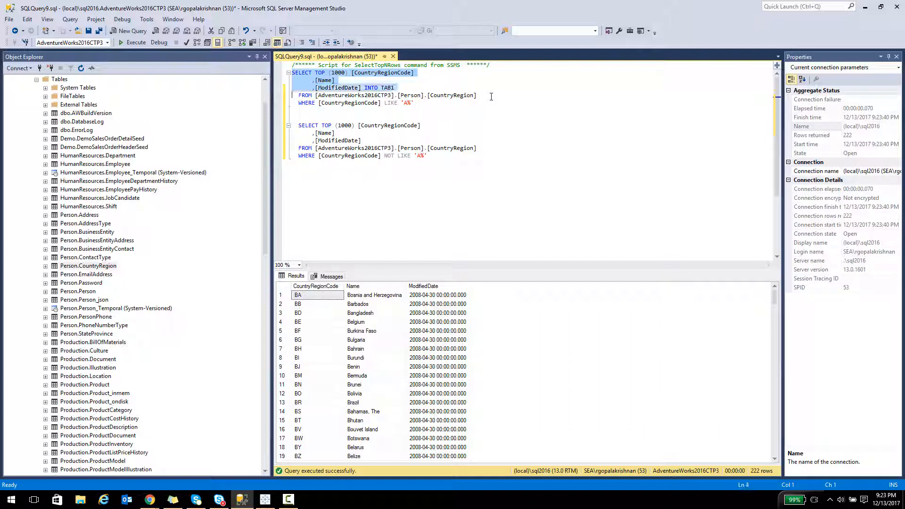
key(shift+Down)
key(shift+Down)
key(F5)
Add INTO TAB2 after [ModifiedDate] in the second query and run only that query.
key(Down)
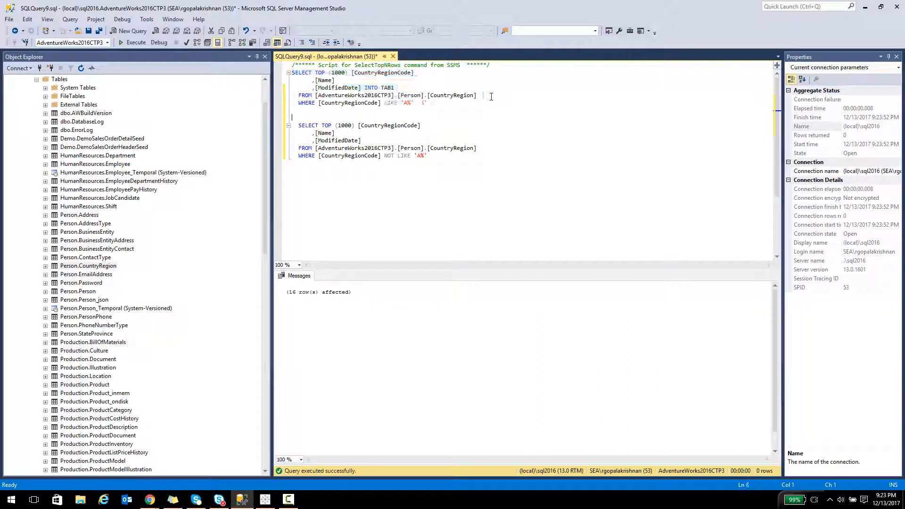
key(Down)
key(Down)
key(Down)
key(End)
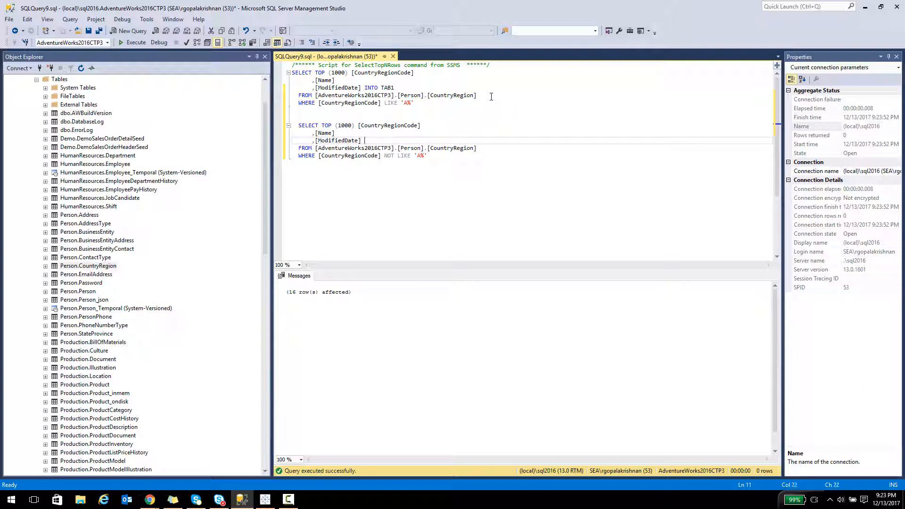
text(INTO TAB2)
key(Up)
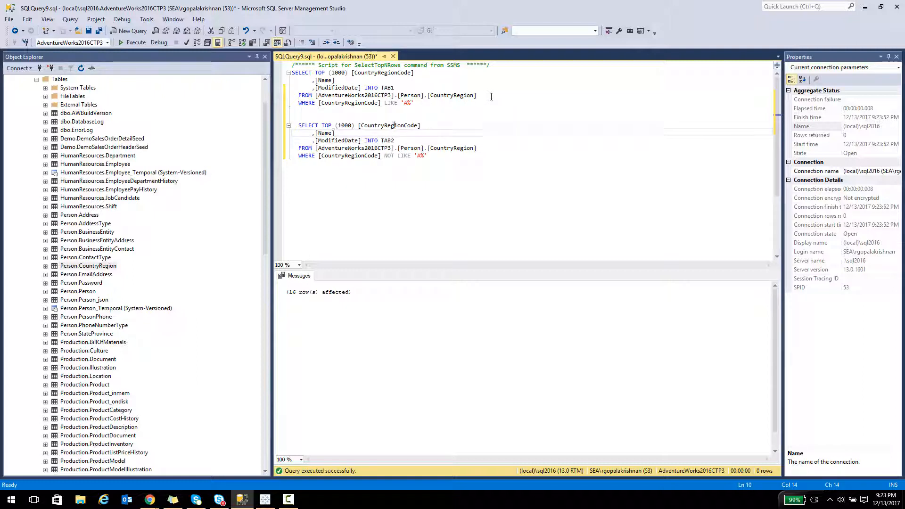
key(Up)
key(shift+Down)
key(shift+Down)
key(shift+Down)
key(shift+Down)
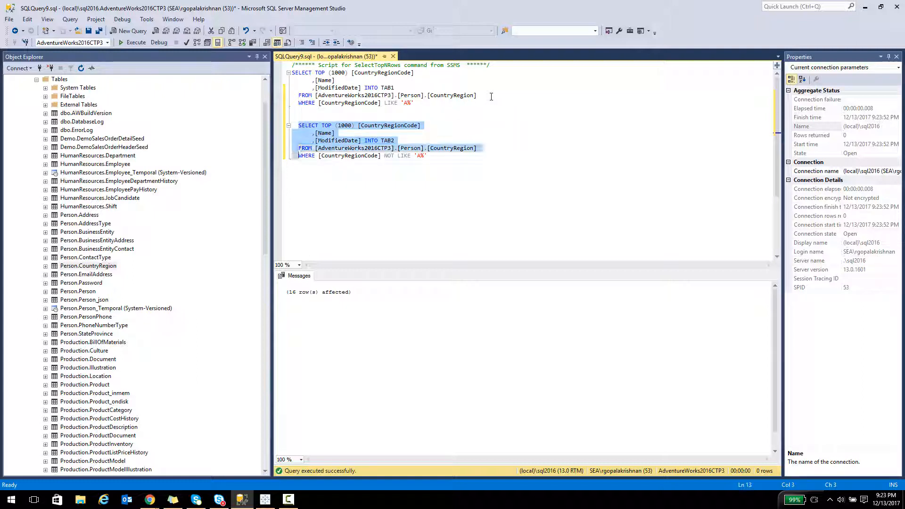
key(shift+End)
key(F5)
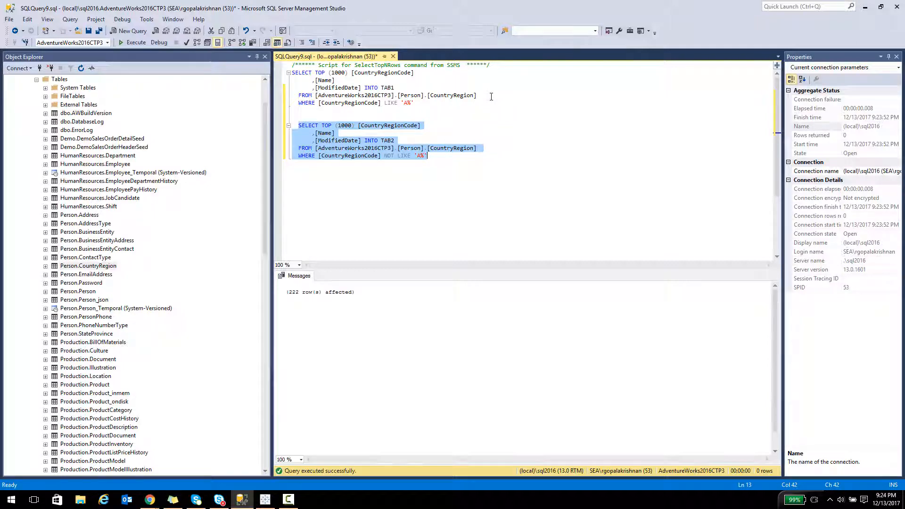
Refresh the database's table list and view the top 1000 rows of dbo.TAB1.
right_click(54, 80)
click(92, 125)
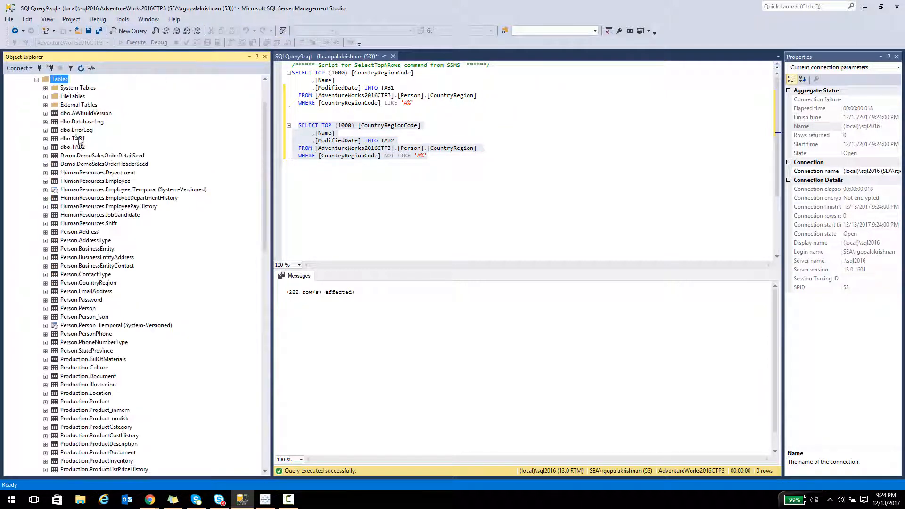
right_click(74, 138)
click(108, 168)
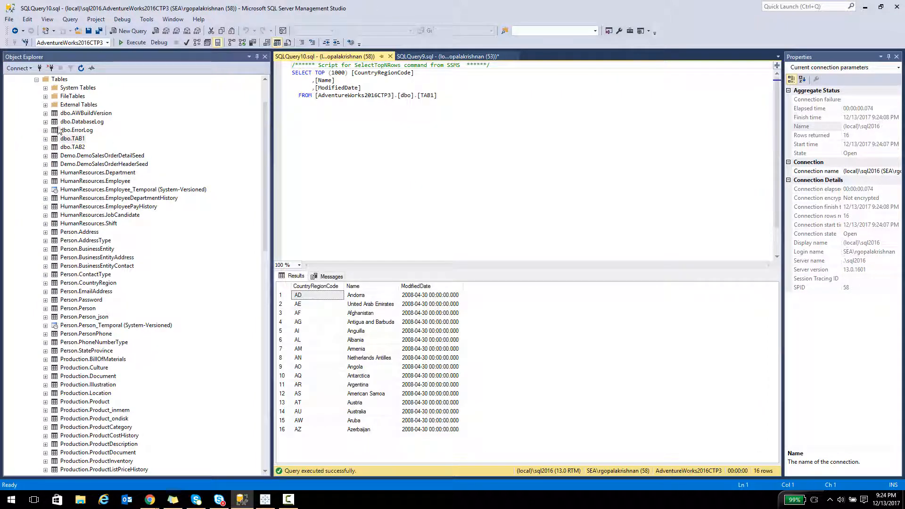
View the top 1000 rows of dbo.TAB2.
right_click(67, 147)
click(110, 175)
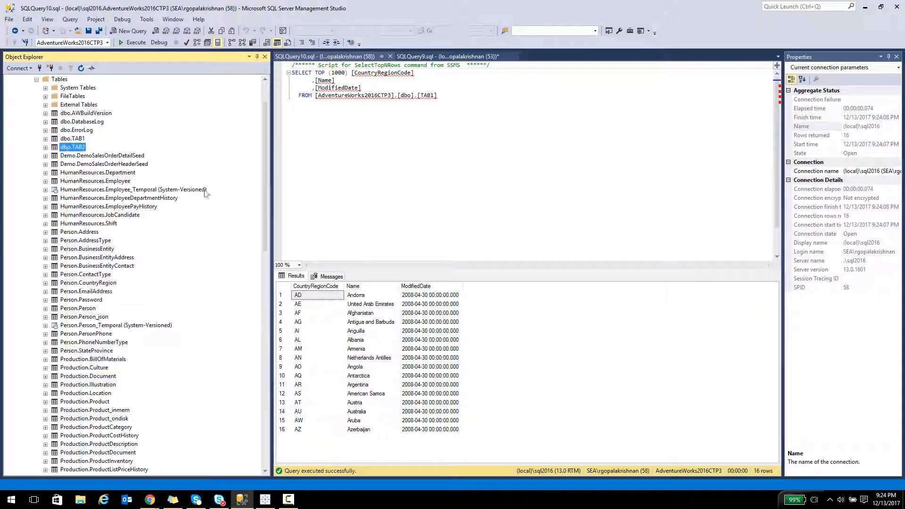
Switch to Tableau and add a Microsoft SQL Server data source on .\sql2016 using the AdventureWorks2016CTP3 database.
click(265, 499)
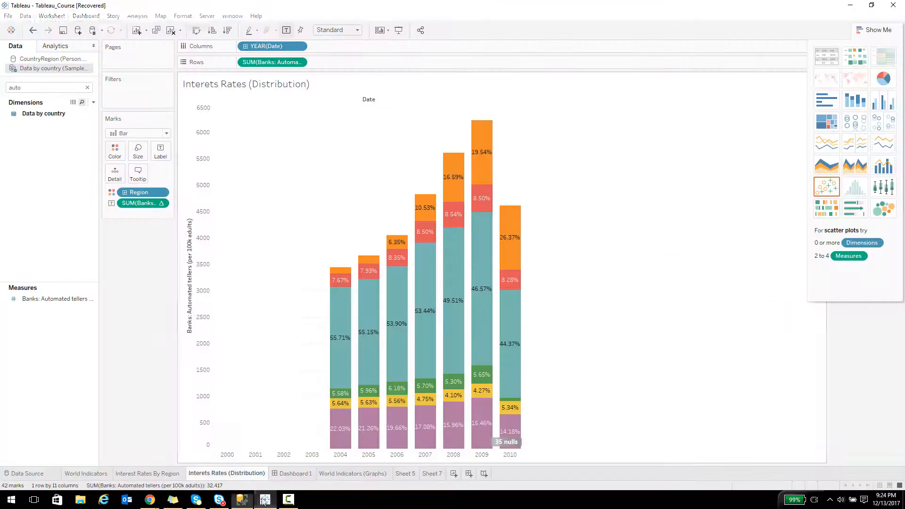
click(26, 473)
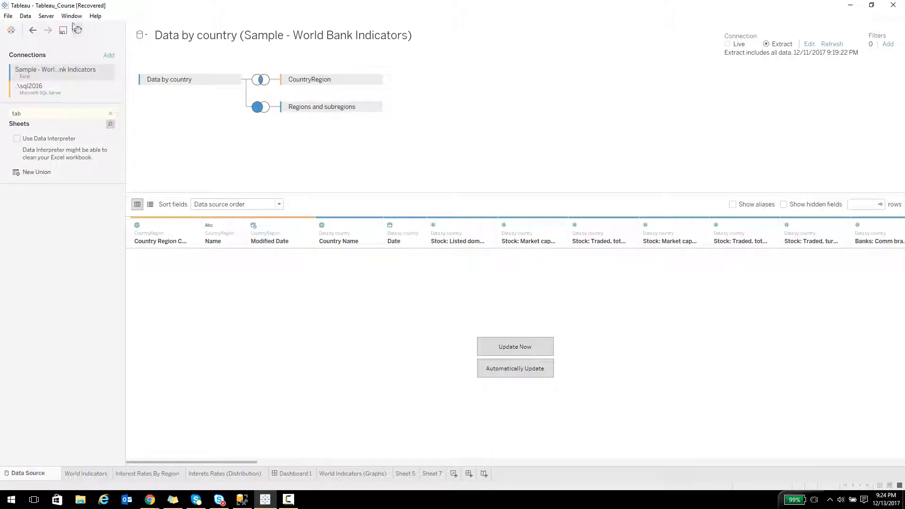
click(25, 16)
click(41, 29)
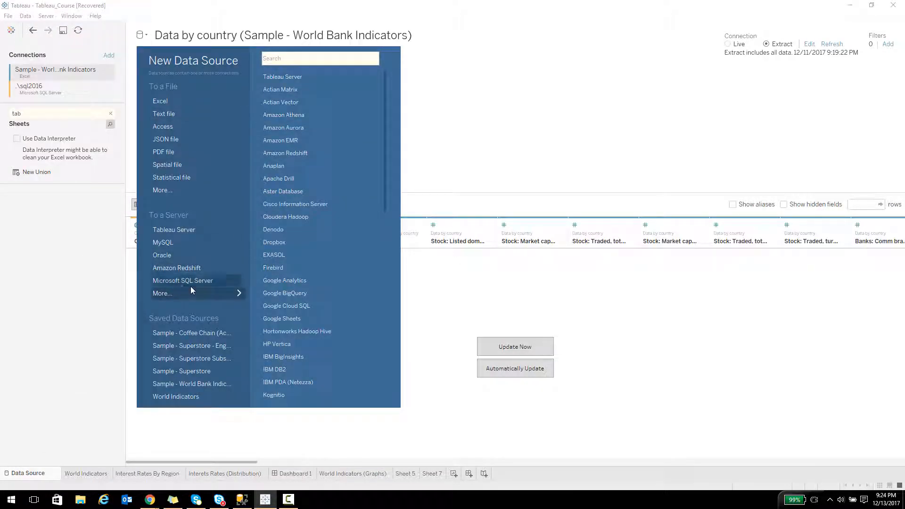
click(177, 282)
key(Escape)
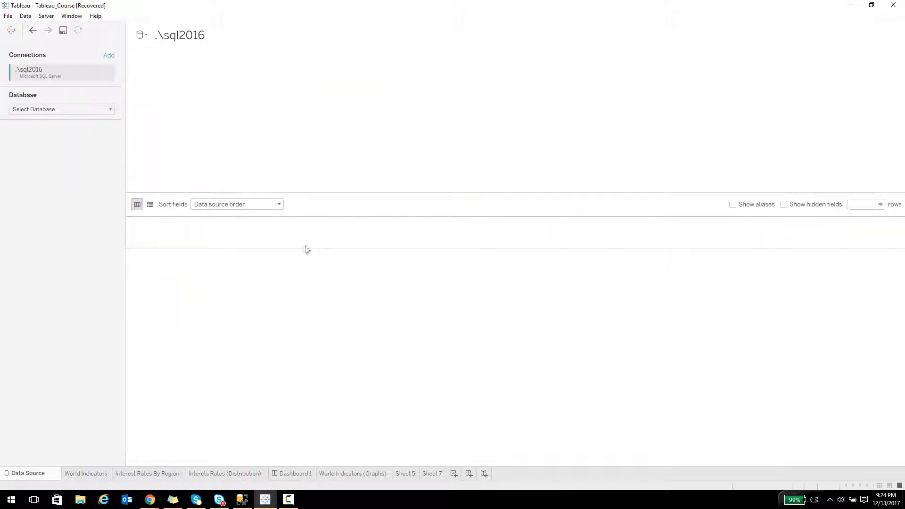
click(53, 109)
click(61, 132)
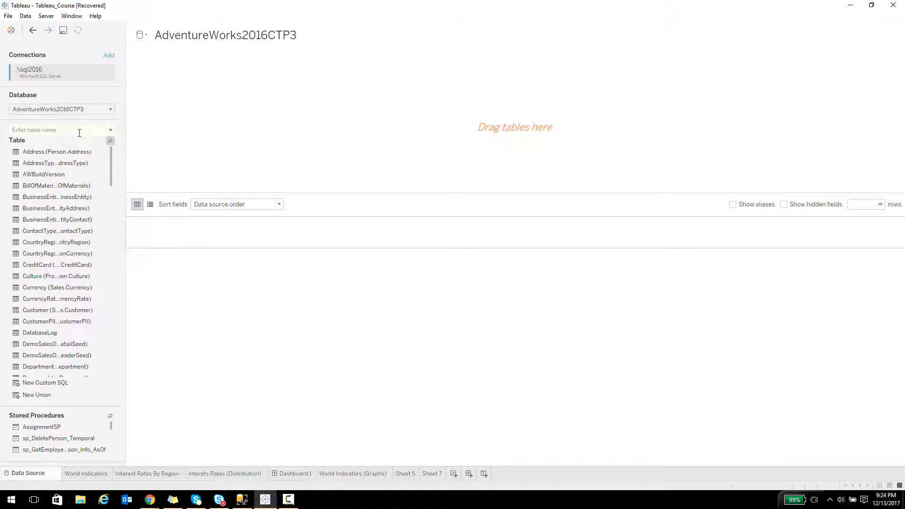
Search the database tables for "tab", add TAB1 to the data source and union TAB2 with it.
click(79, 132)
text(tab)
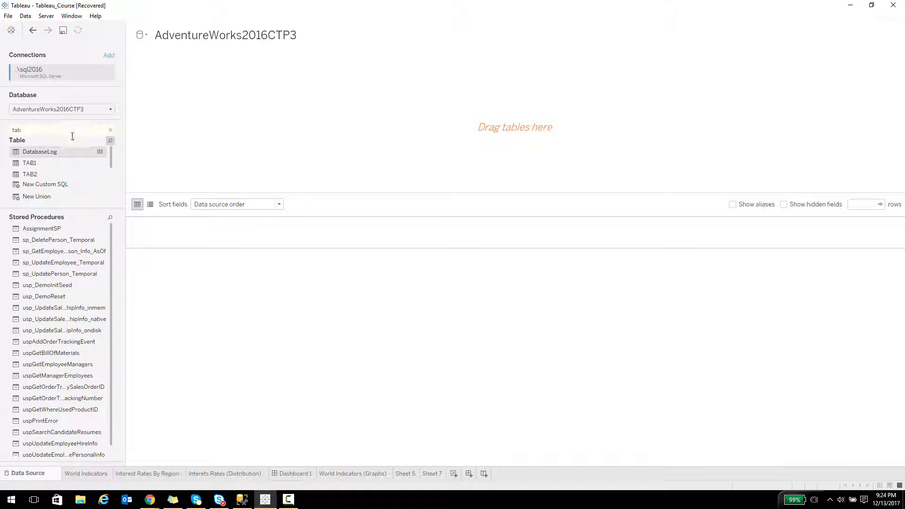
drag(28, 163, 195, 93)
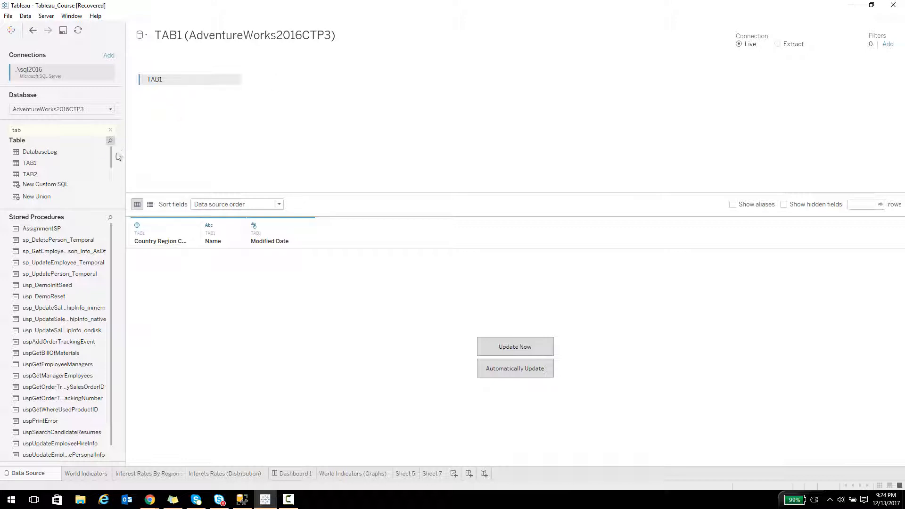
drag(30, 174, 210, 102)
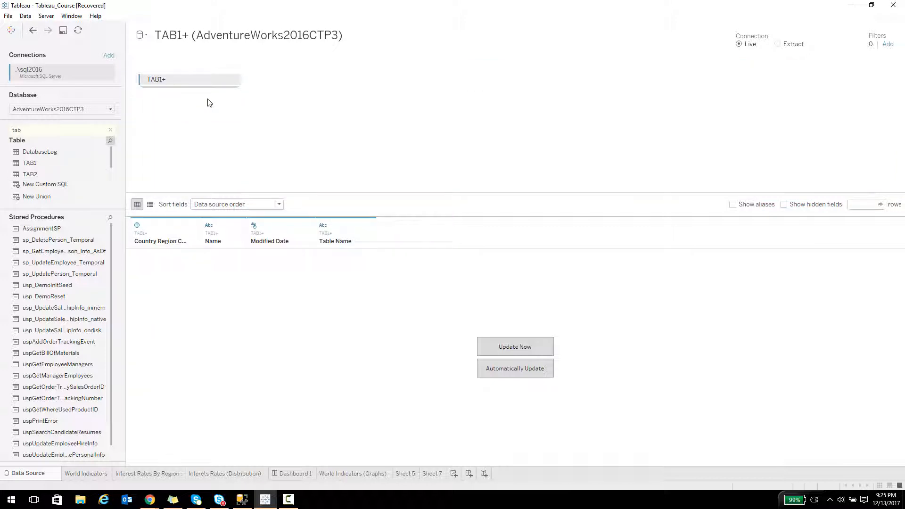
Load the data preview of the TAB1+ union and look through its rows and their table names.
click(528, 352)
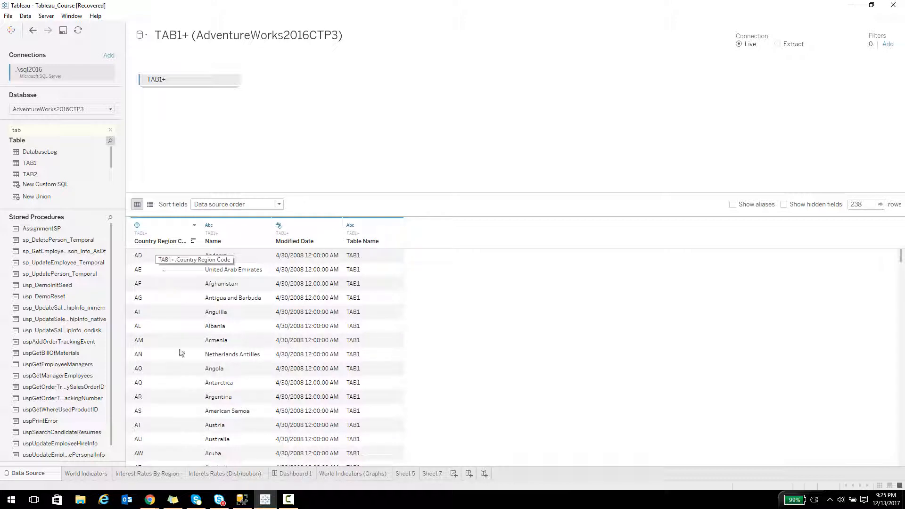
click(193, 241)
scroll(166, 382, down, 10)
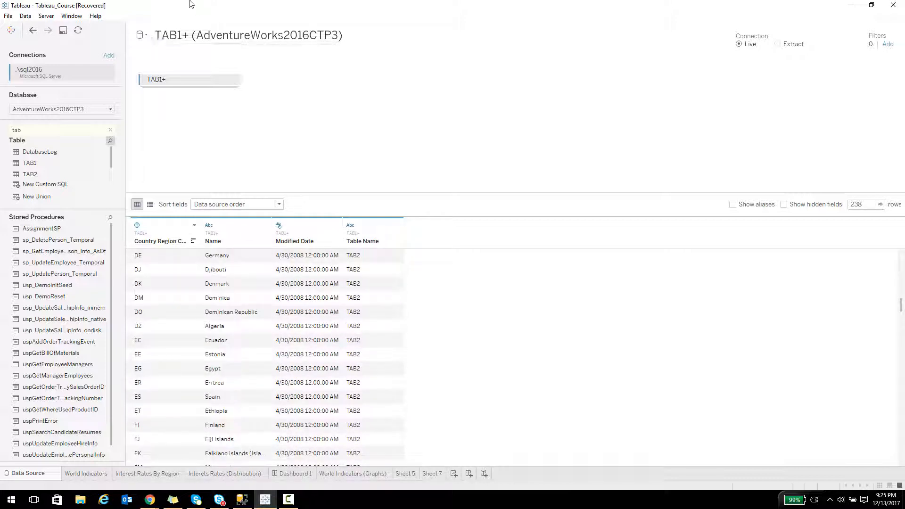
scroll(188, 287, down, 20)
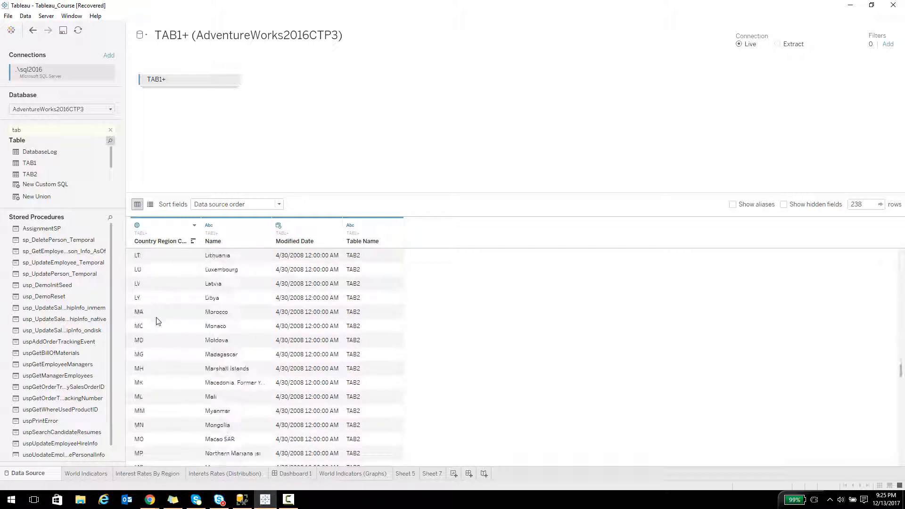
scroll(180, 337, down, 5)
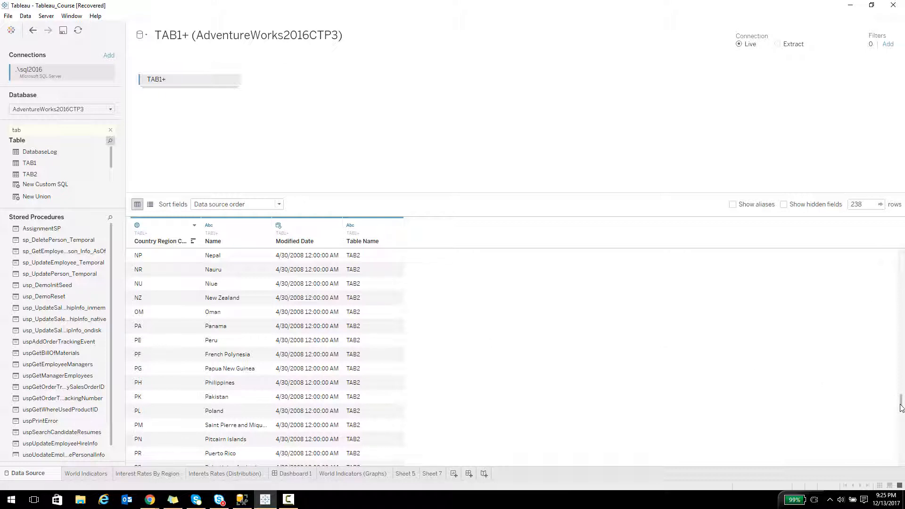
drag(900, 403, 402, 232)
Create a new worksheet, clear the field search and list Country Region Code from TAB1+ as rows.
click(453, 473)
click(41, 97)
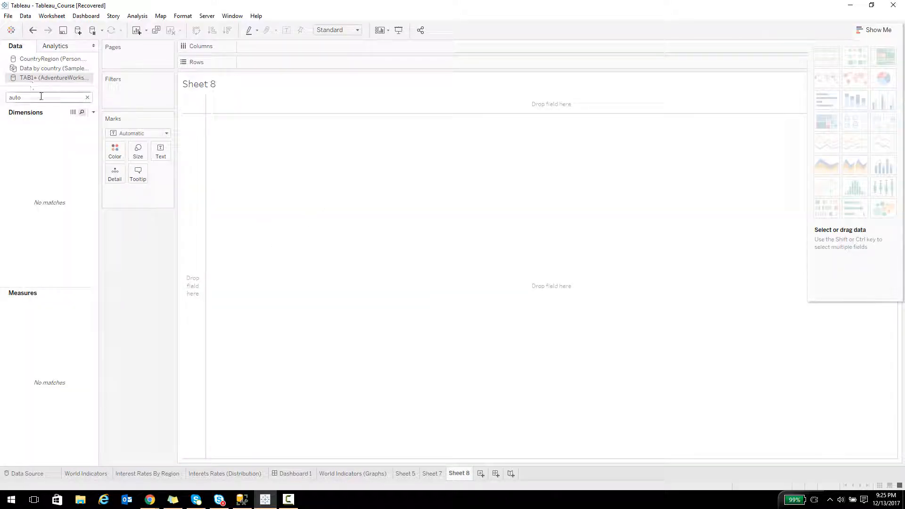
click(87, 98)
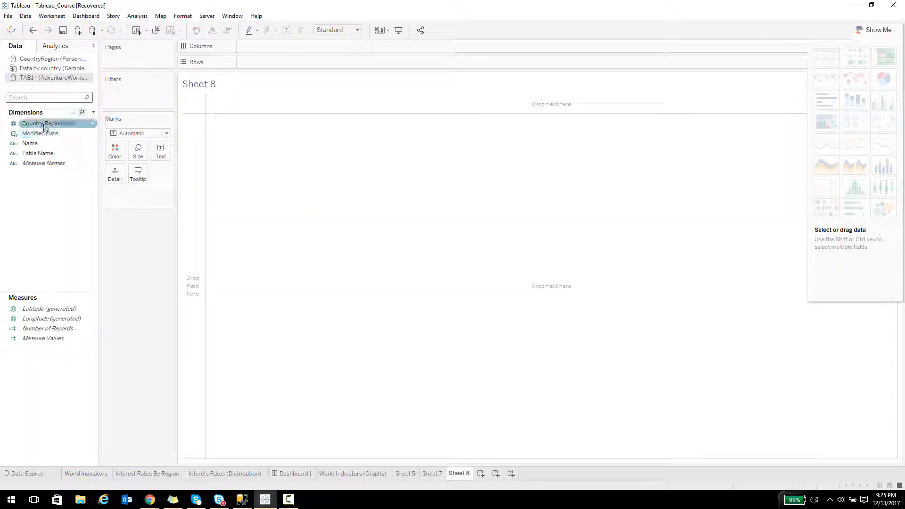
drag(50, 123, 194, 157)
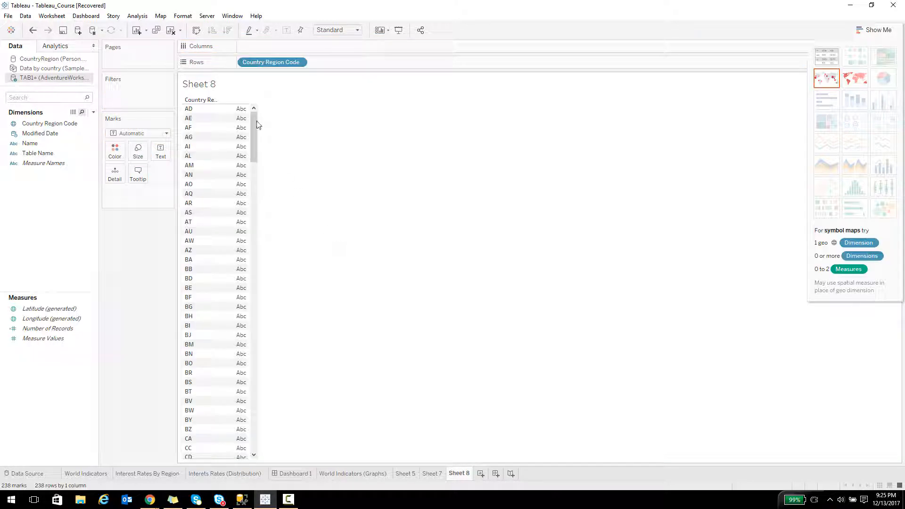
drag(255, 122, 275, 117)
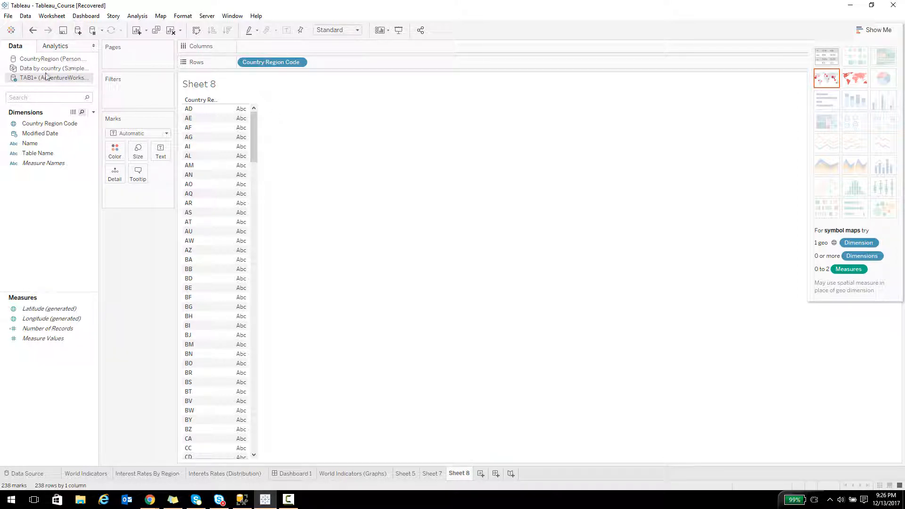
Set the relationship between TAB1+ and CountryRegion to Custom and remove all of its field mappings.
mouse_move(227, 157)
click(46, 60)
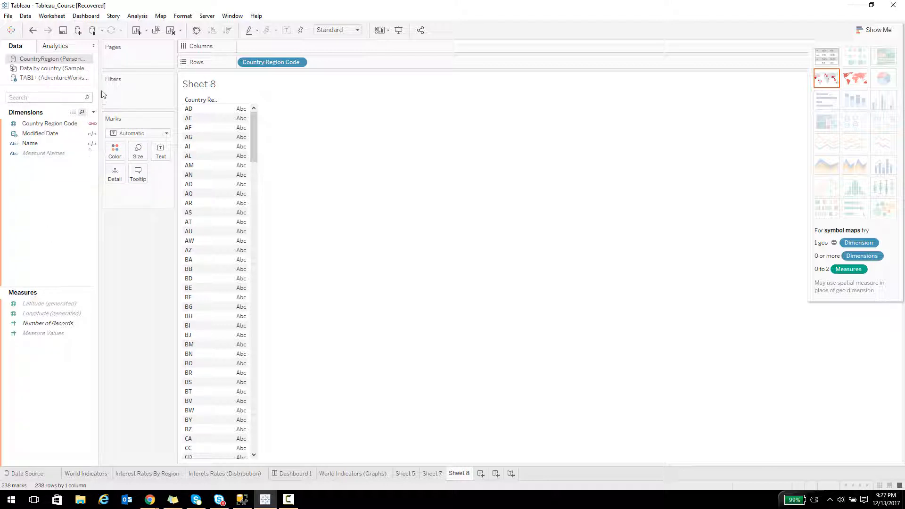
click(61, 69)
click(49, 59)
click(26, 16)
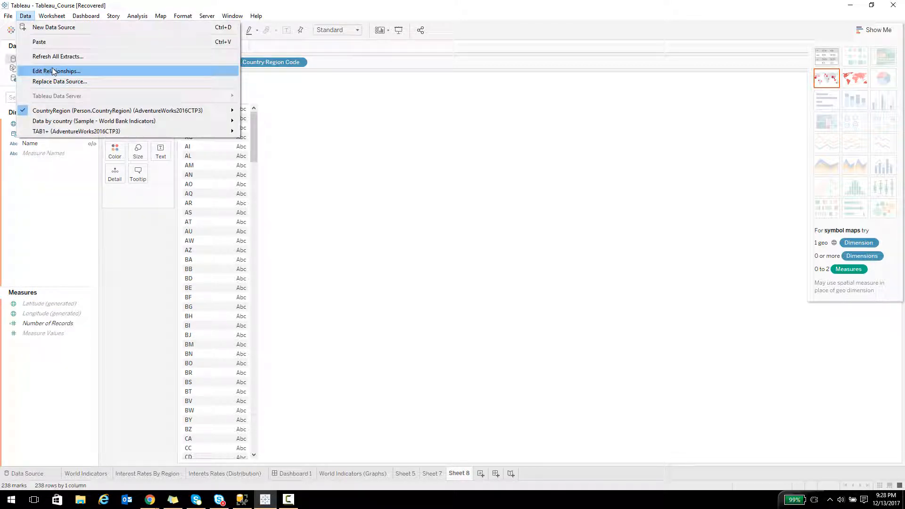
click(56, 70)
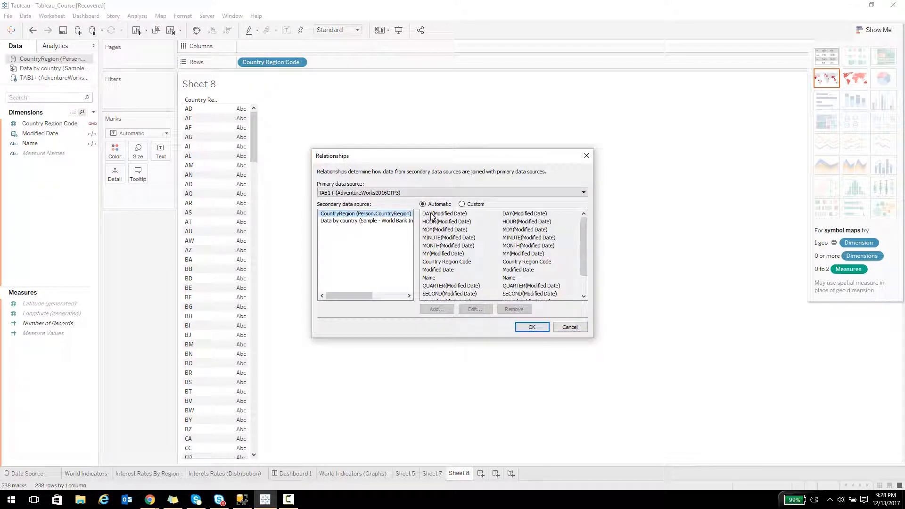
click(466, 206)
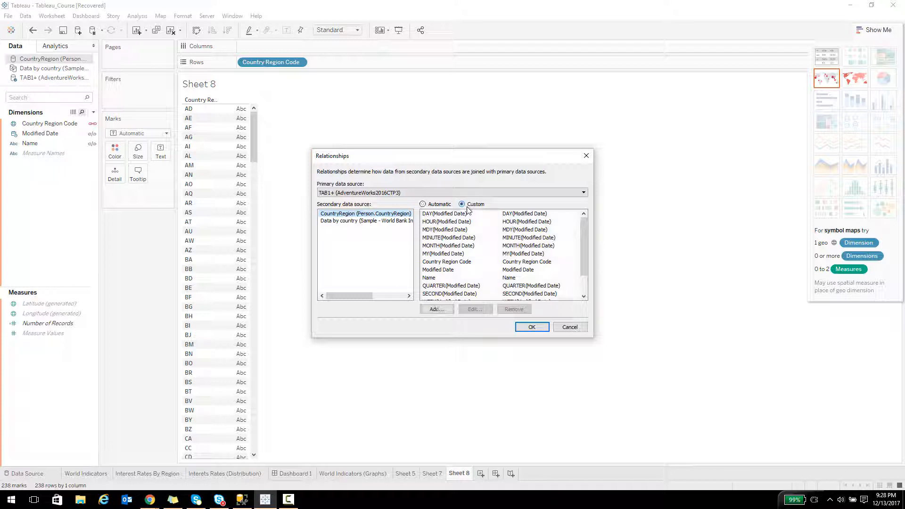
key(ctrl+a)
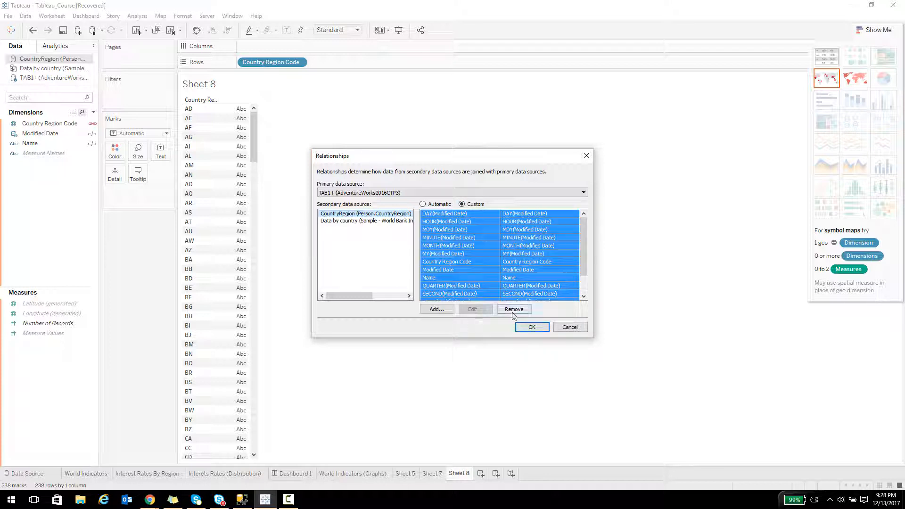
click(513, 308)
click(531, 327)
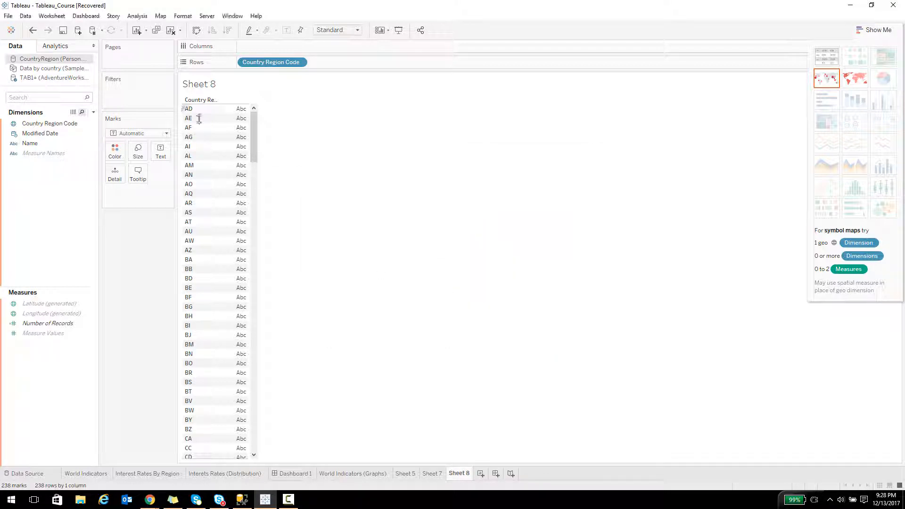
Make CountryRegion the active data source and add another new worksheet.
click(32, 78)
click(53, 60)
click(481, 474)
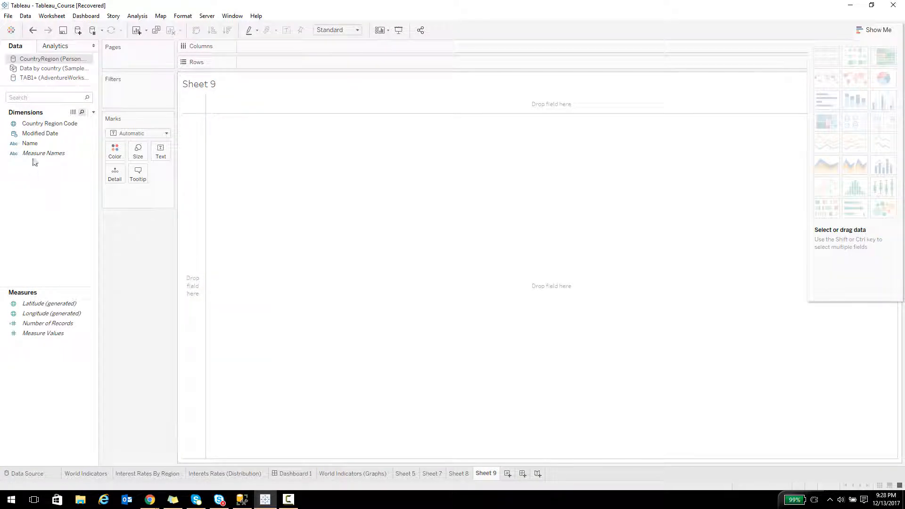
Inspect the relationship between primary source CountryRegion and secondary source TAB1+, leaving the settings unchanged.
click(27, 17)
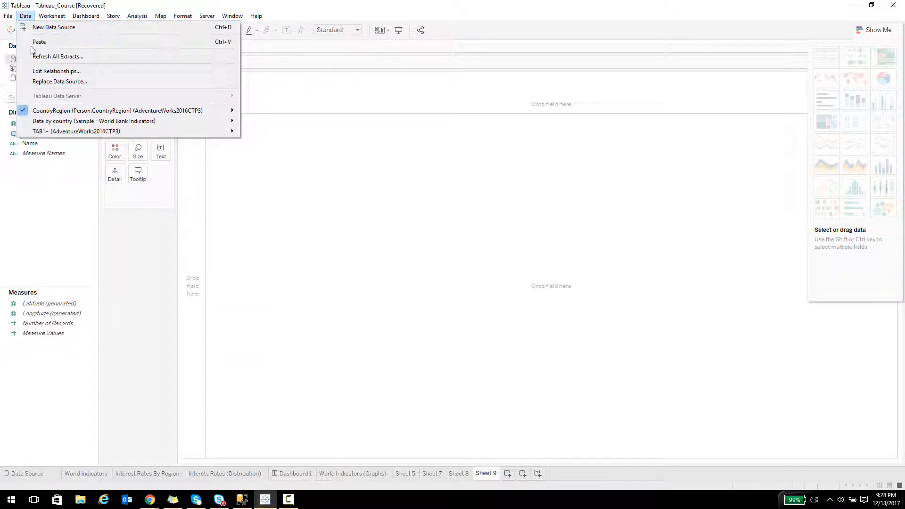
click(260, 171)
click(25, 16)
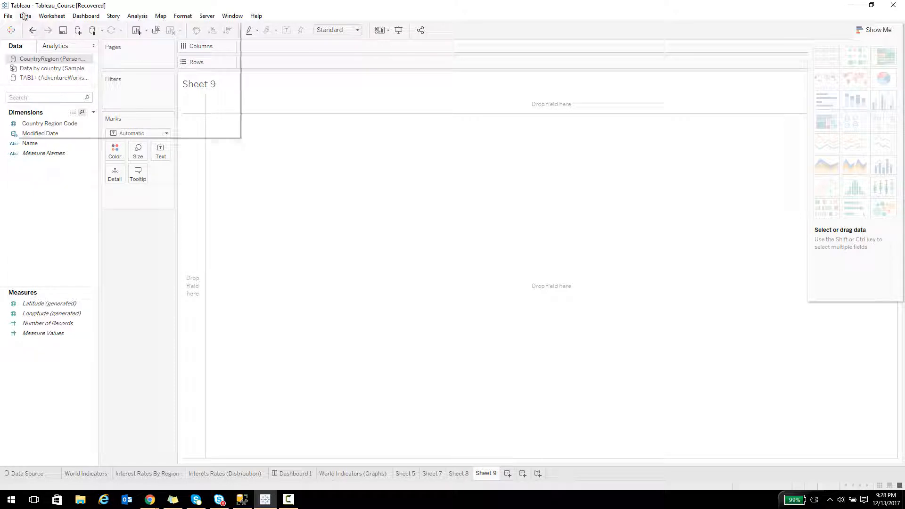
click(47, 67)
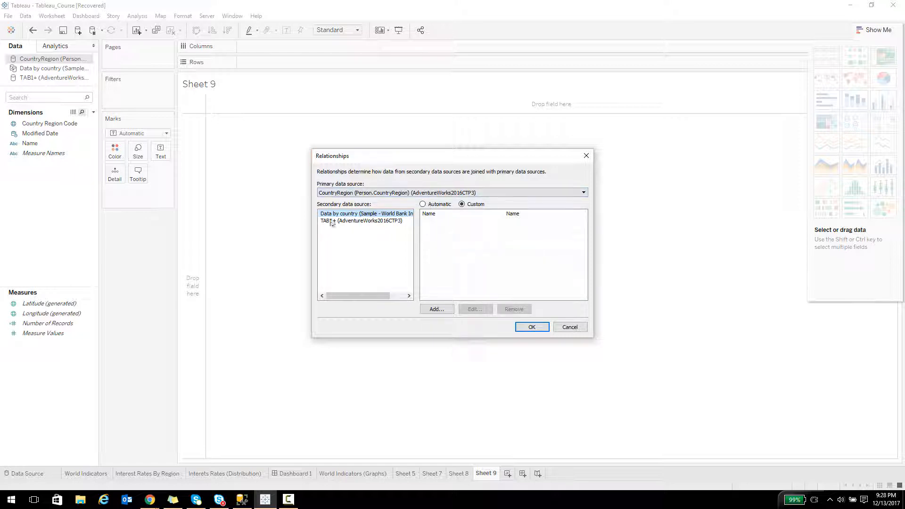
click(358, 221)
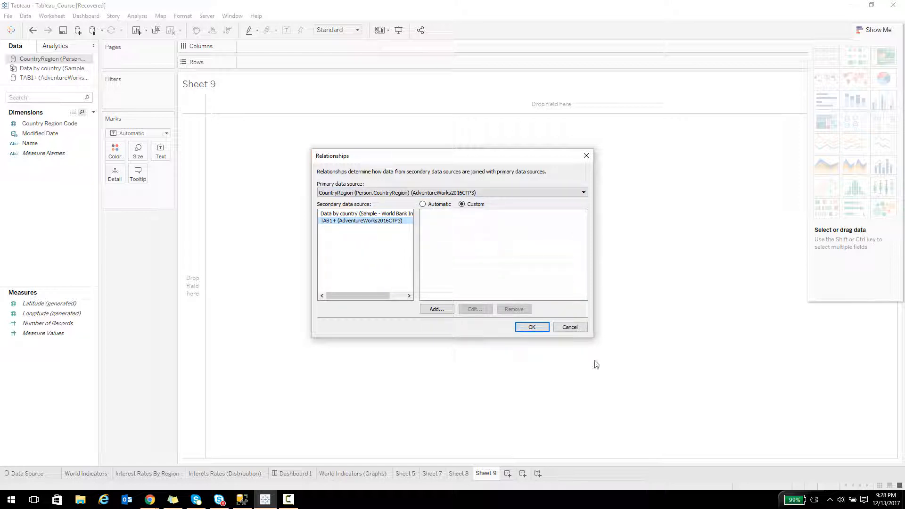
click(568, 327)
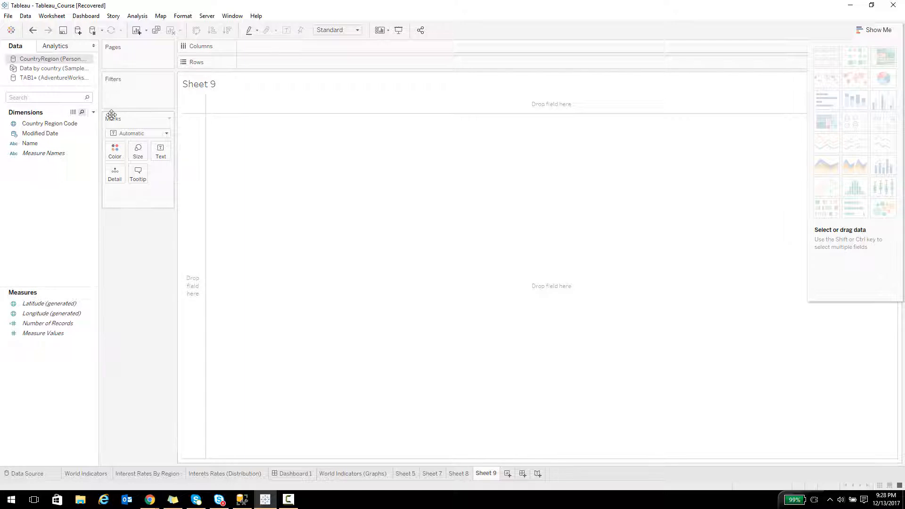
Place Country Region Code from CountryRegion in the rows and try to add Name from TAB1+ to the columns.
drag(56, 125, 191, 152)
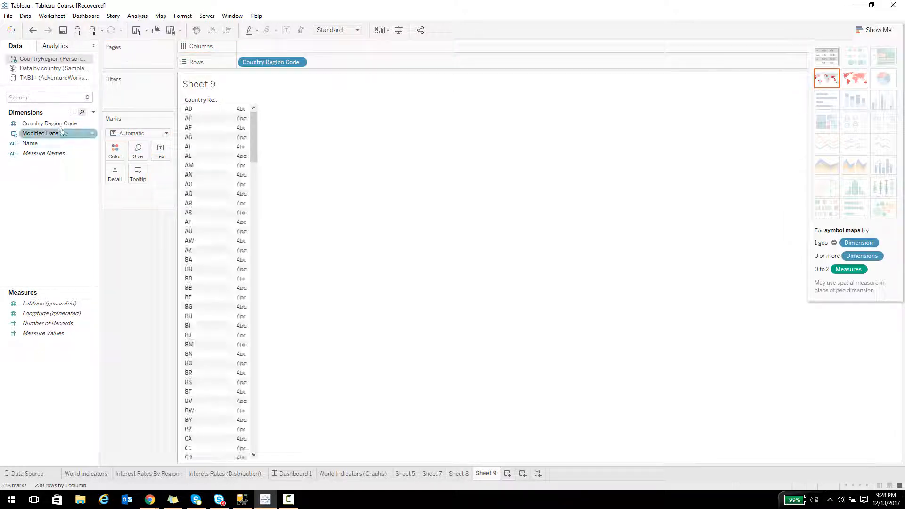
click(40, 79)
drag(33, 143, 224, 172)
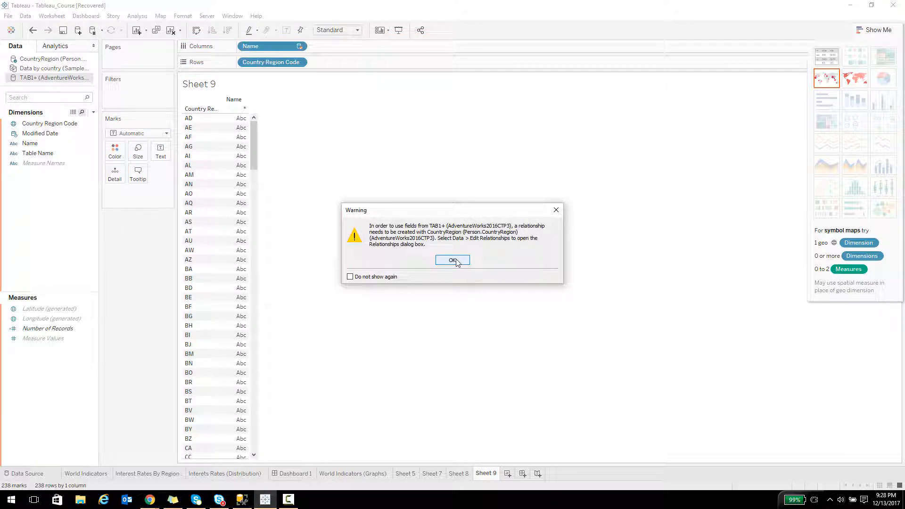
click(458, 261)
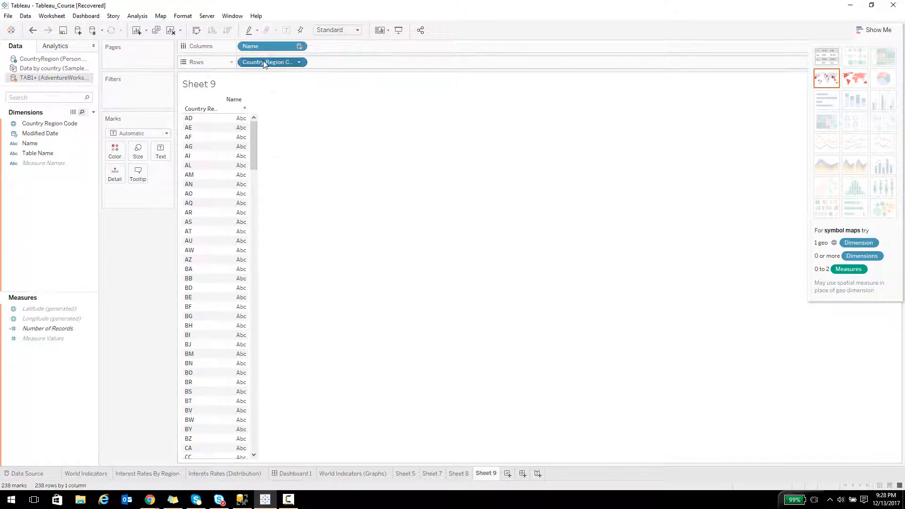
Remove Country Region Code and Name from the sheet and reselect the CountryRegion data source.
drag(265, 62, 110, 133)
click(464, 261)
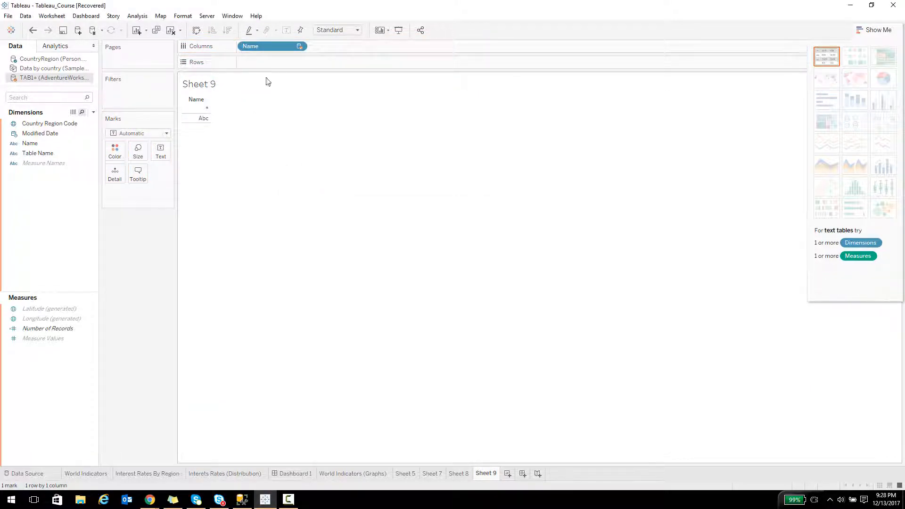
drag(258, 48, 50, 156)
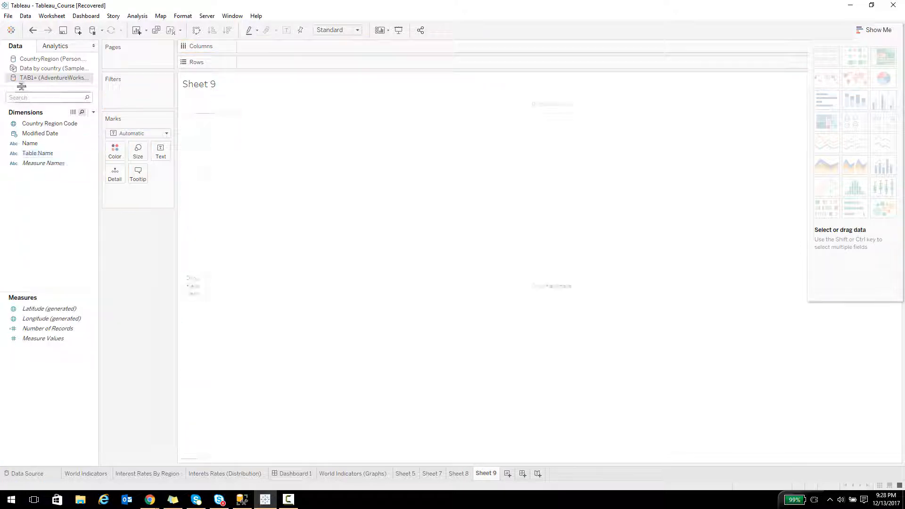
click(31, 62)
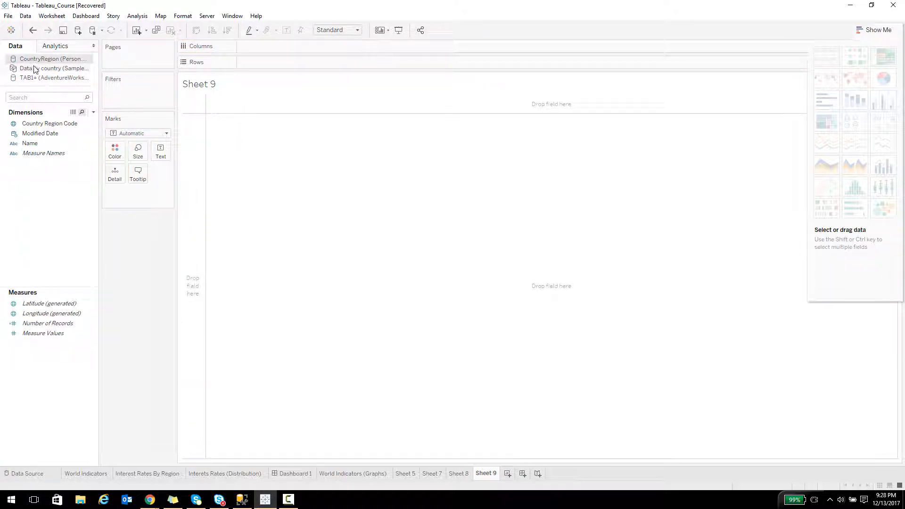
Add a relationship between primary source CountryRegion and secondary source TAB1+ that maps Country Region Code to Country Region Code.
click(49, 124)
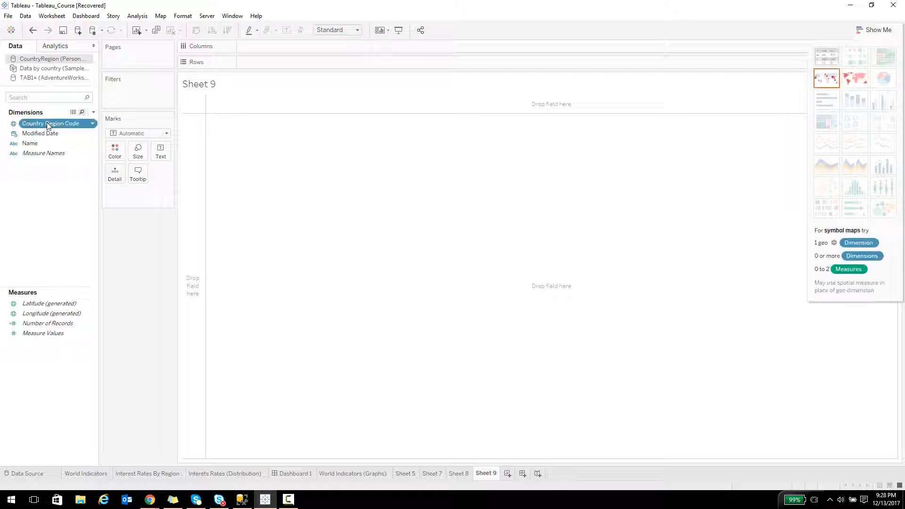
click(25, 15)
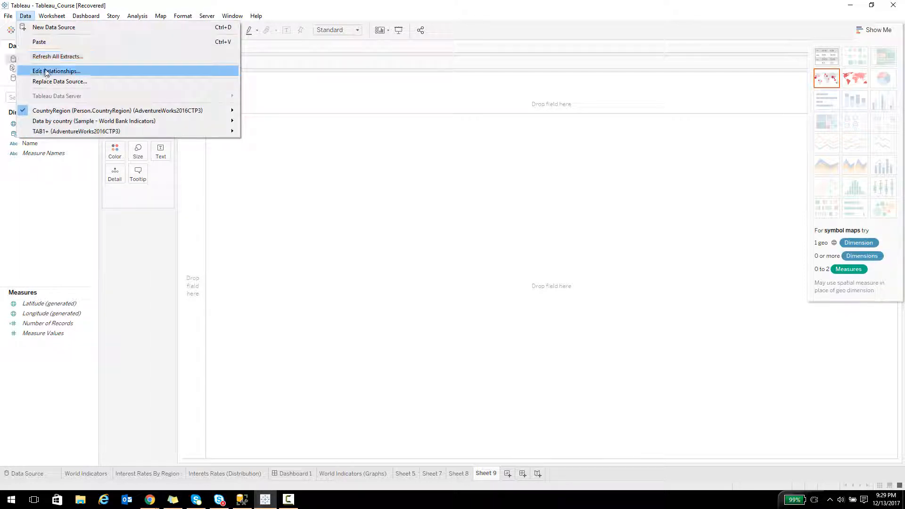
click(45, 71)
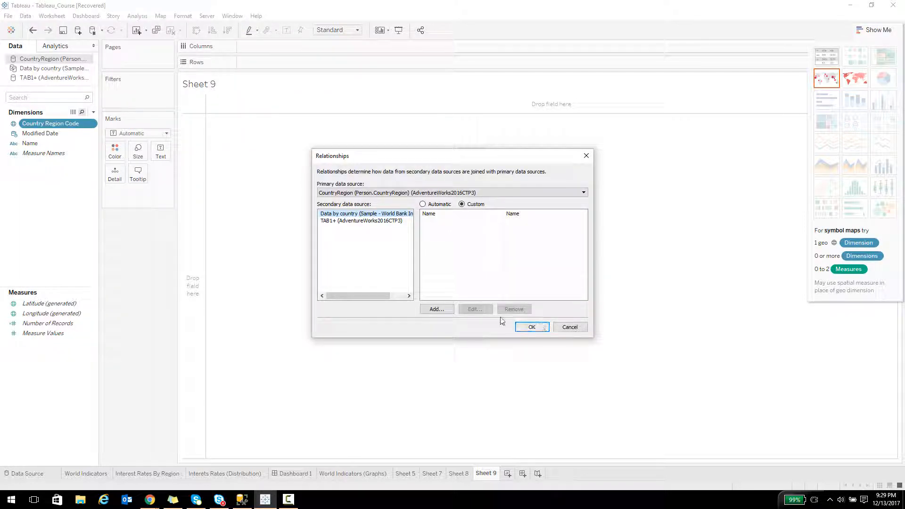
click(360, 222)
click(440, 310)
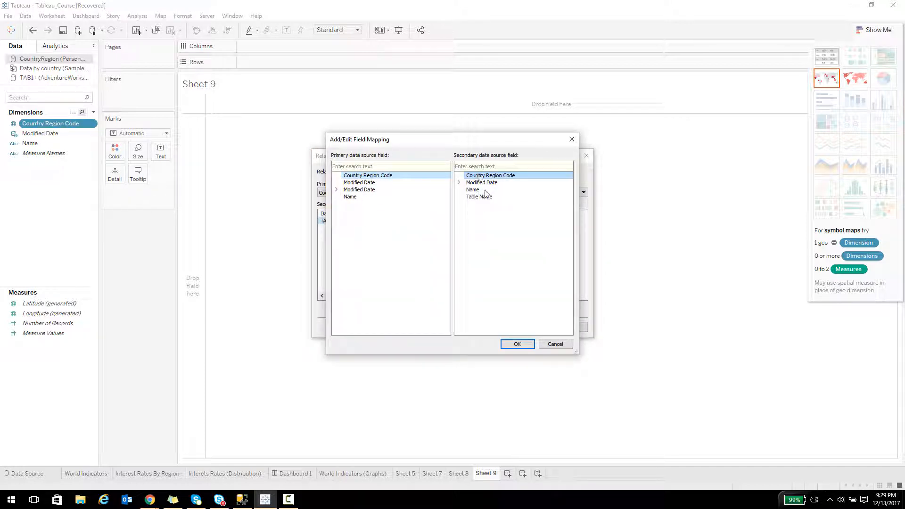
click(518, 344)
click(526, 328)
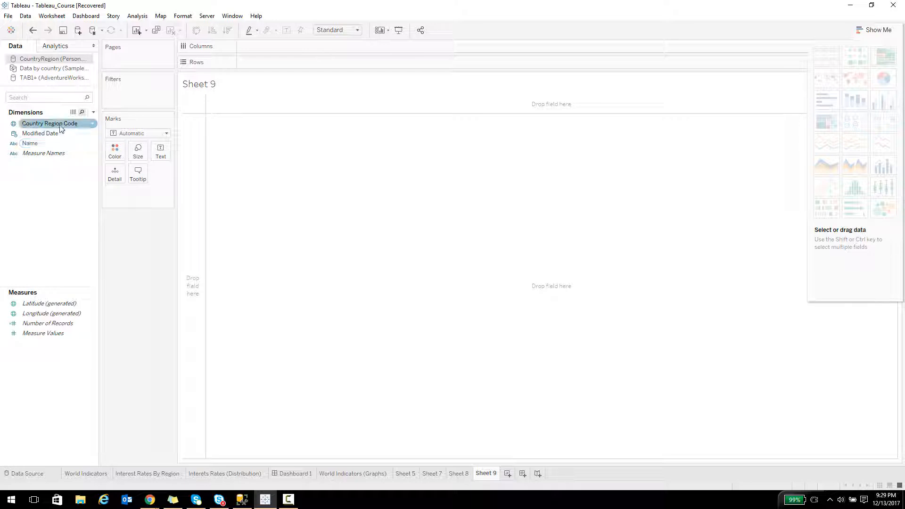
Place Country Region Code from CountryRegion in the rows, followed by Name from the TAB1+ data source.
drag(61, 124, 196, 170)
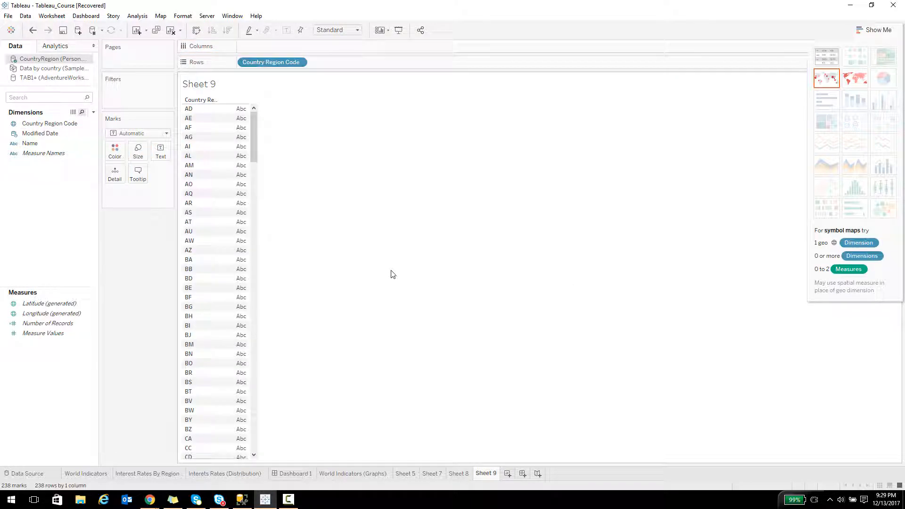
click(37, 78)
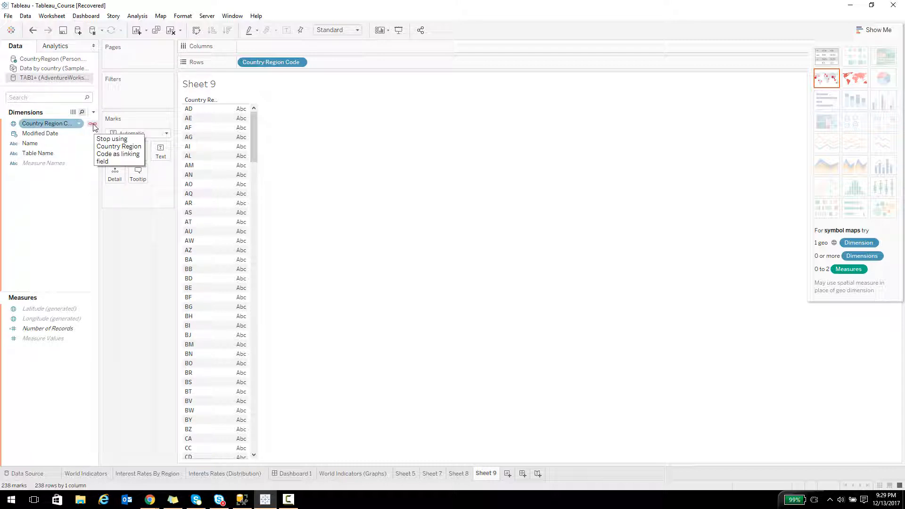
drag(38, 154, 214, 168)
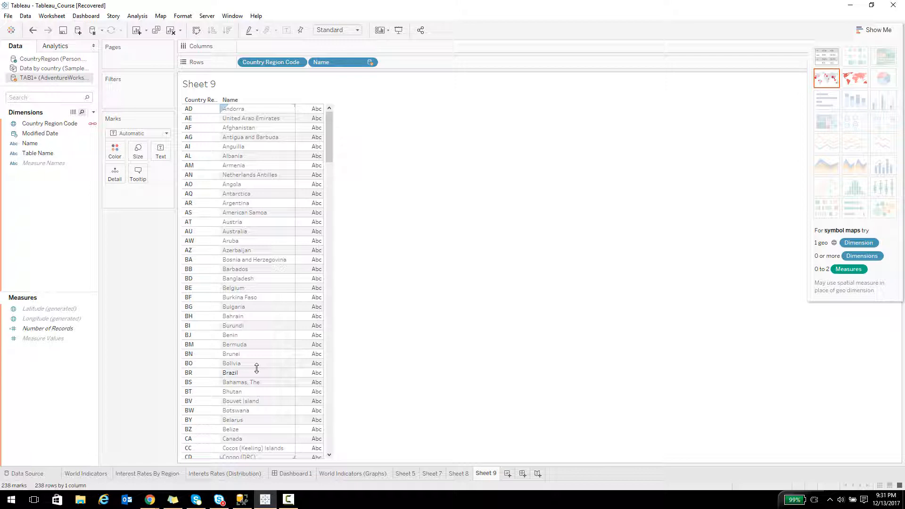
Switch to the Chrome browser.
click(150, 499)
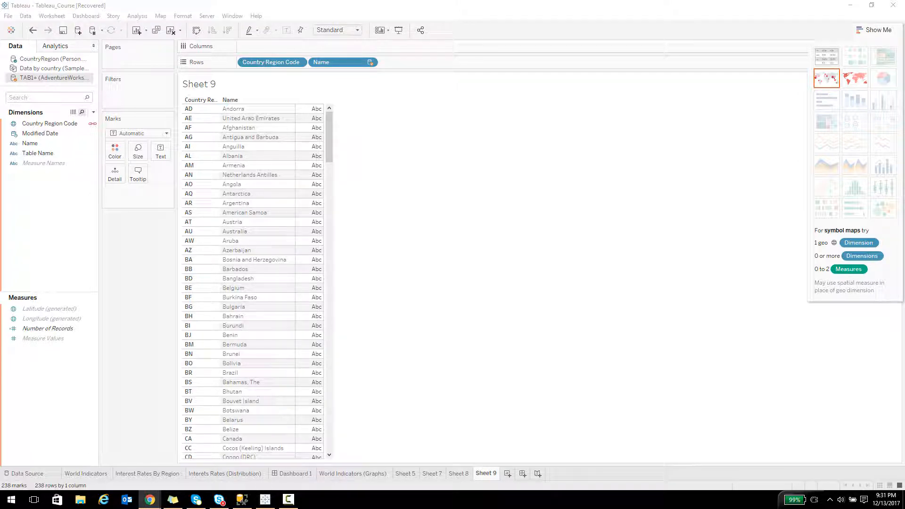